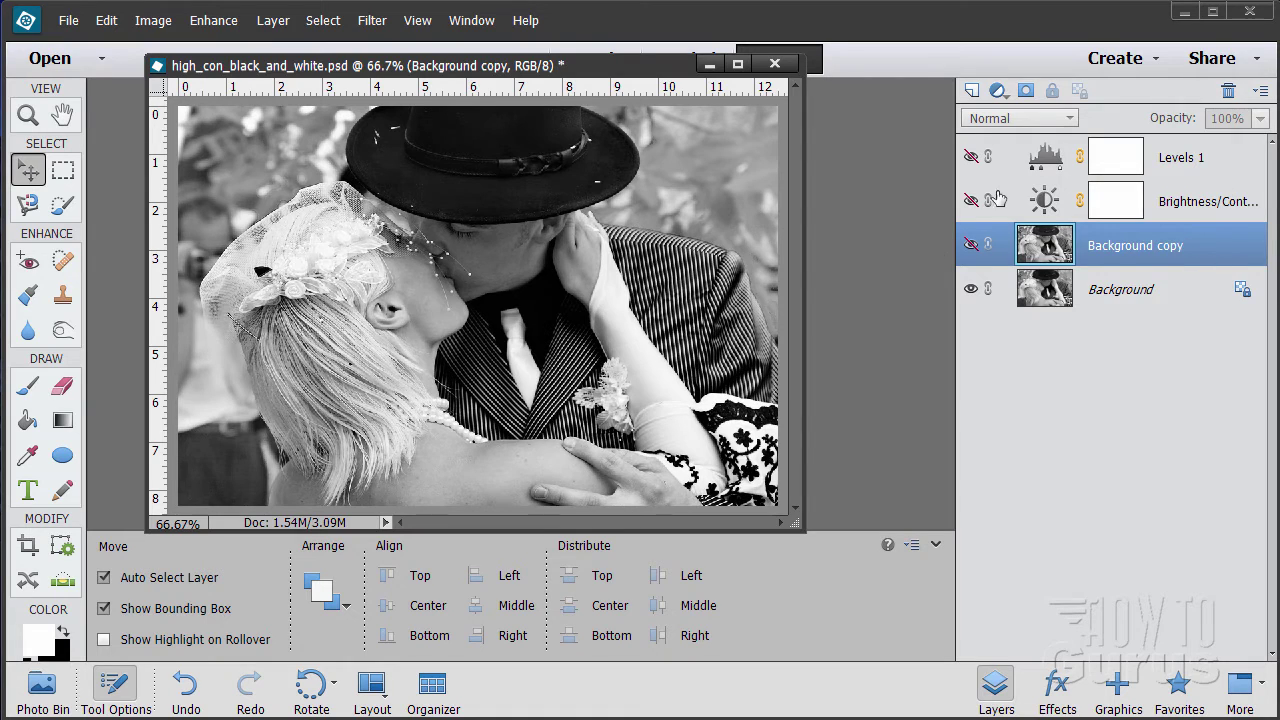
pyautogui.click(970, 158)
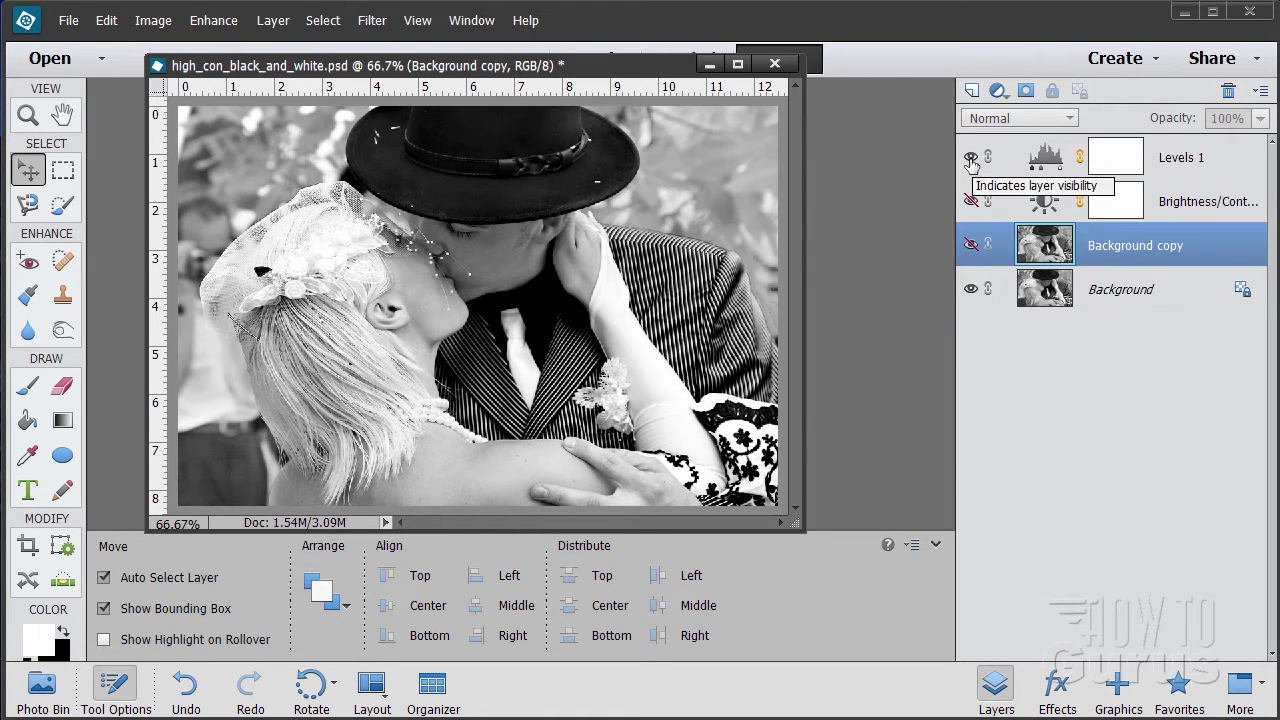
pyautogui.click(970, 158)
pyautogui.click(970, 158)
pyautogui.click(970, 158)
pyautogui.click(970, 158)
pyautogui.click(970, 158)
pyautogui.click(970, 158)
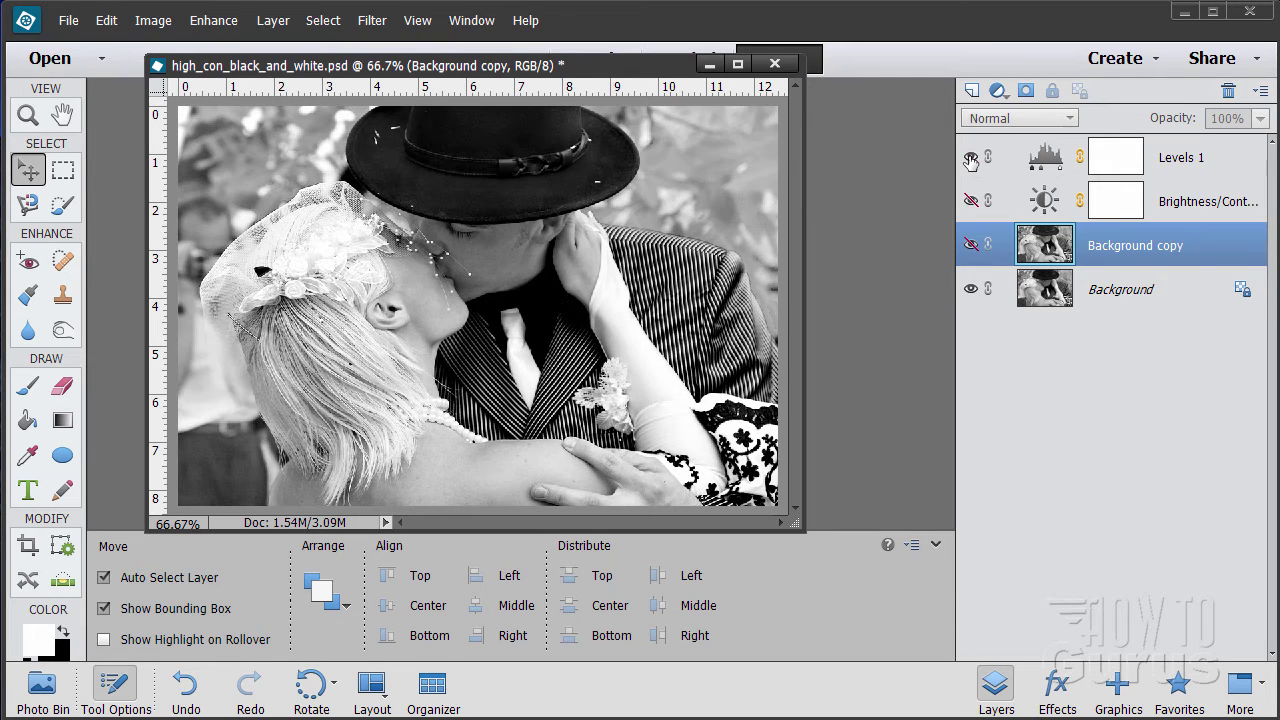
pyautogui.click(970, 158)
pyautogui.click(970, 158)
pyautogui.click(970, 158)
pyautogui.click(970, 158)
pyautogui.click(970, 158)
pyautogui.click(970, 158)
pyautogui.click(970, 158)
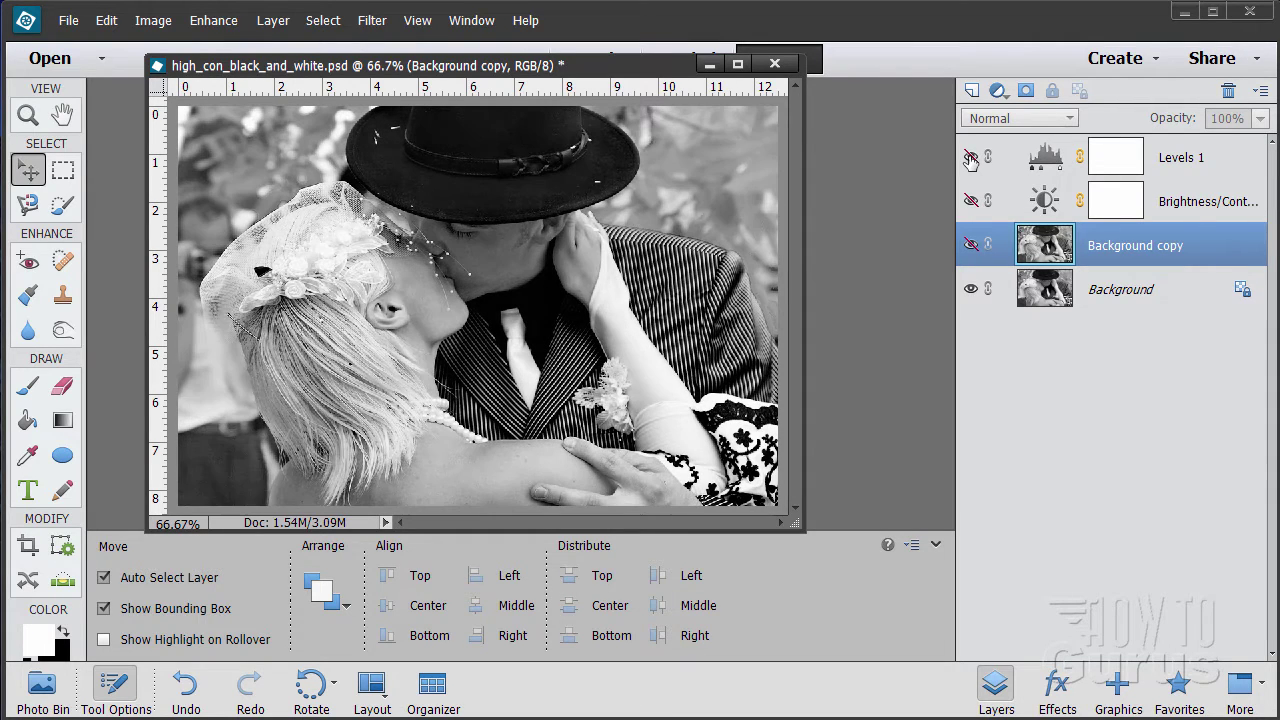
pyautogui.click(970, 202)
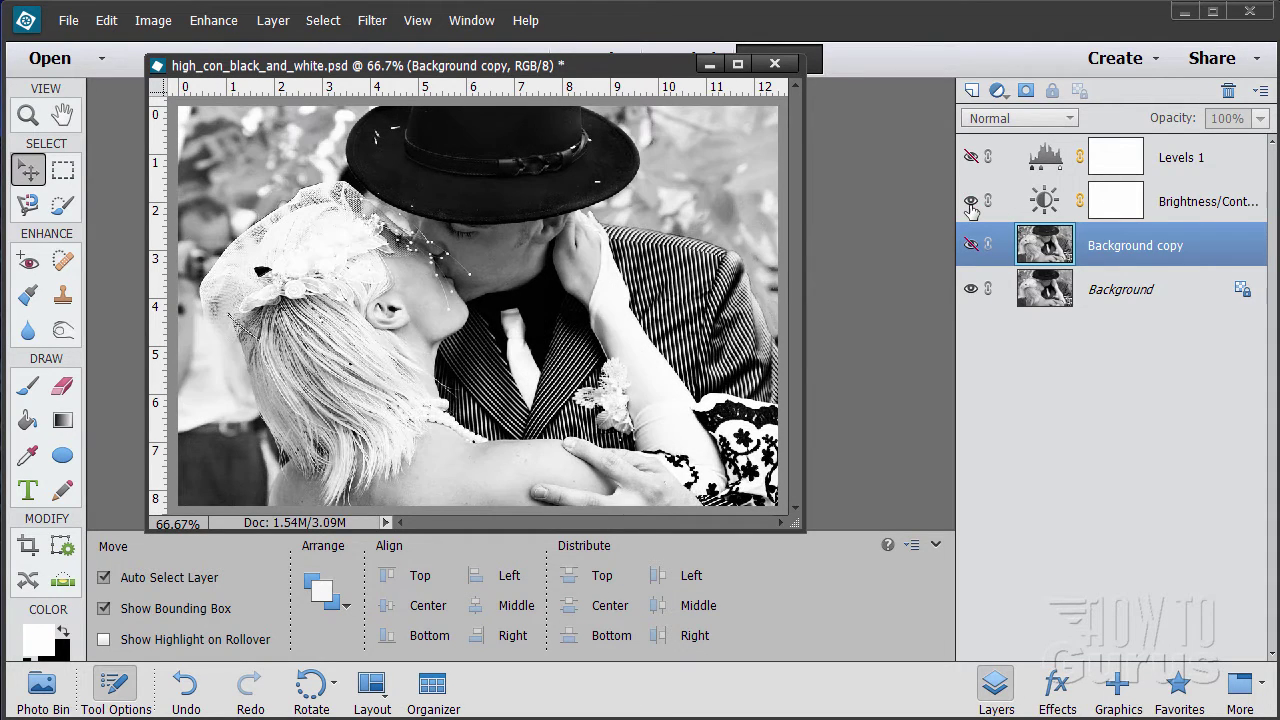
pyautogui.click(970, 203)
pyautogui.click(970, 203)
pyautogui.click(970, 203)
pyautogui.click(970, 203)
pyautogui.click(970, 203)
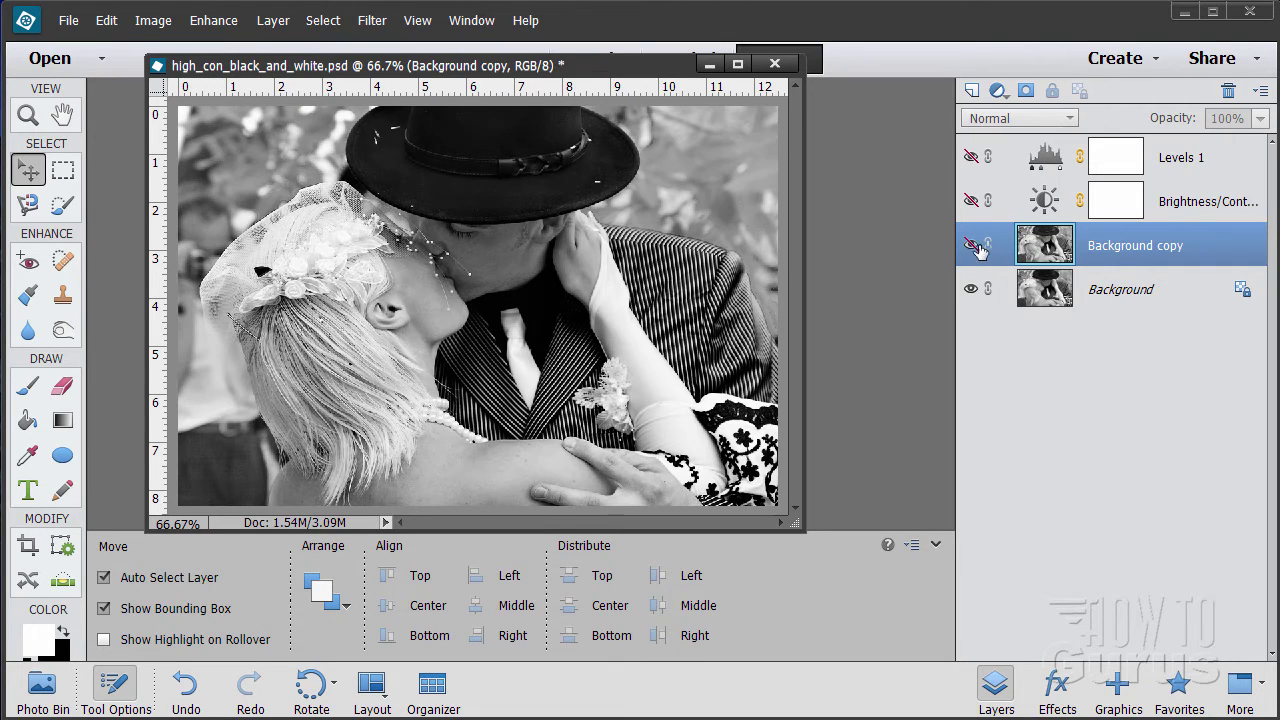
pyautogui.click(970, 245)
pyautogui.click(970, 245)
pyautogui.click(970, 245)
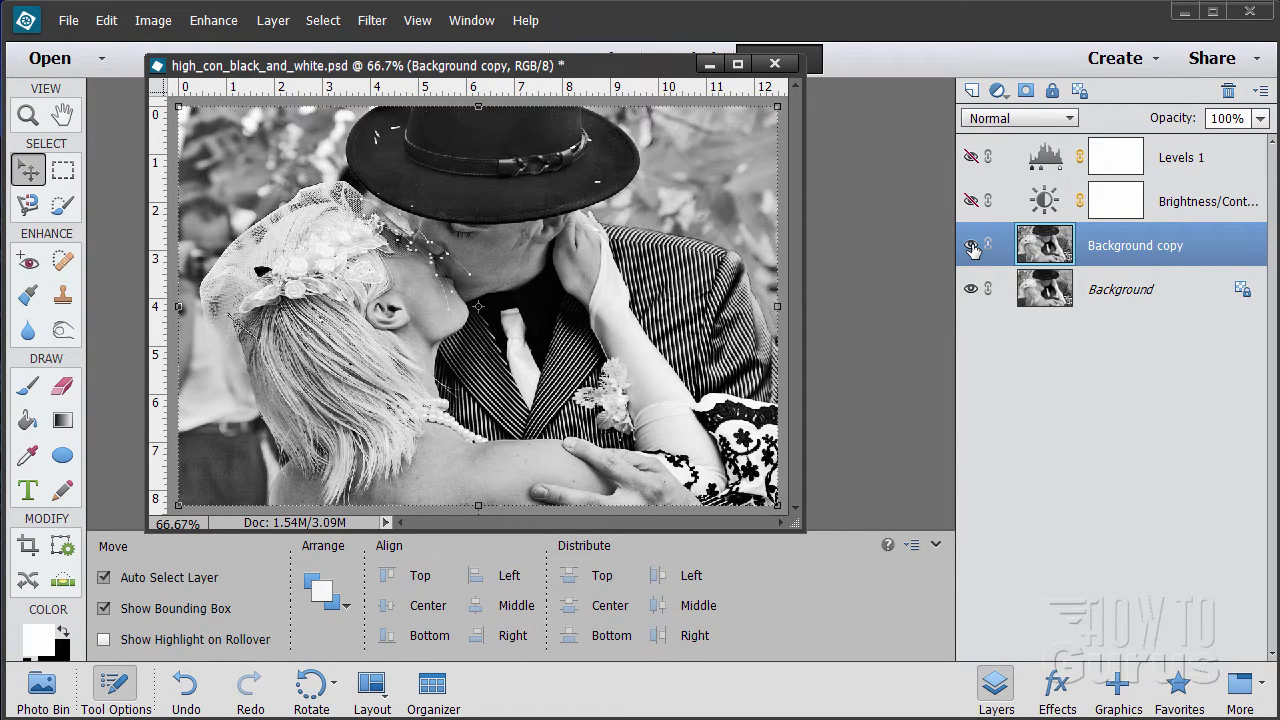
pyautogui.click(970, 245)
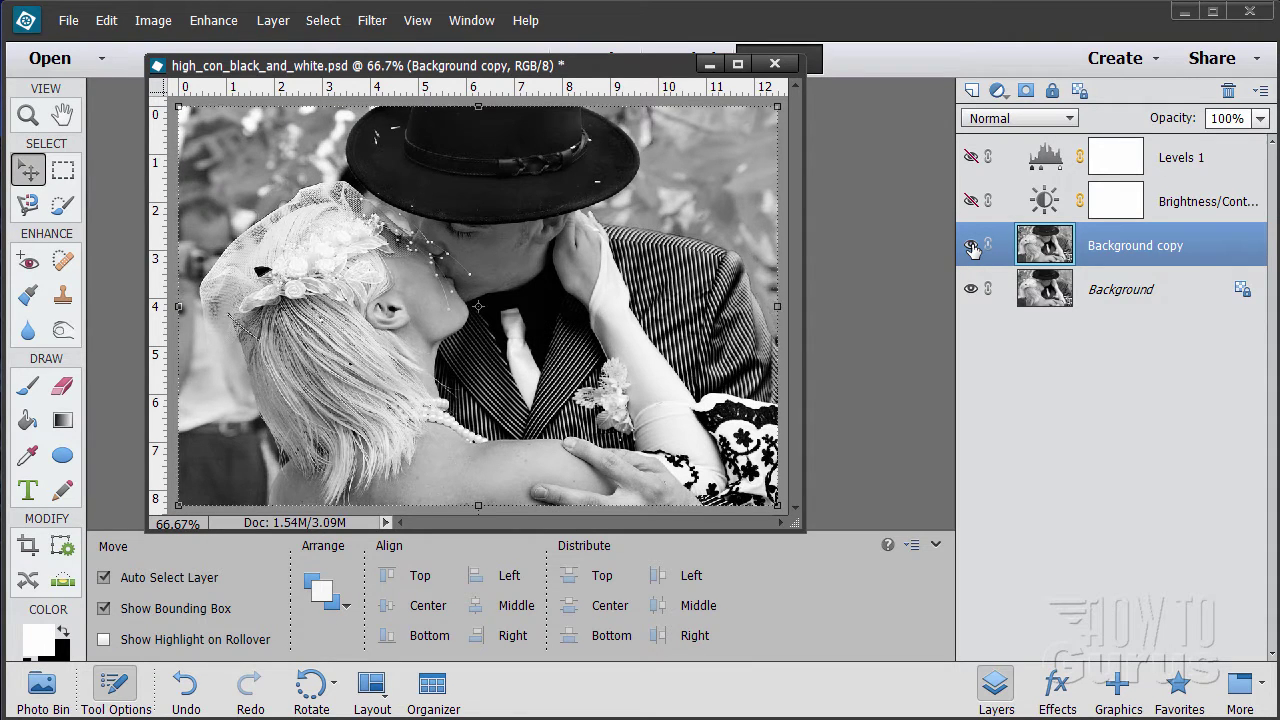
pyautogui.click(970, 245)
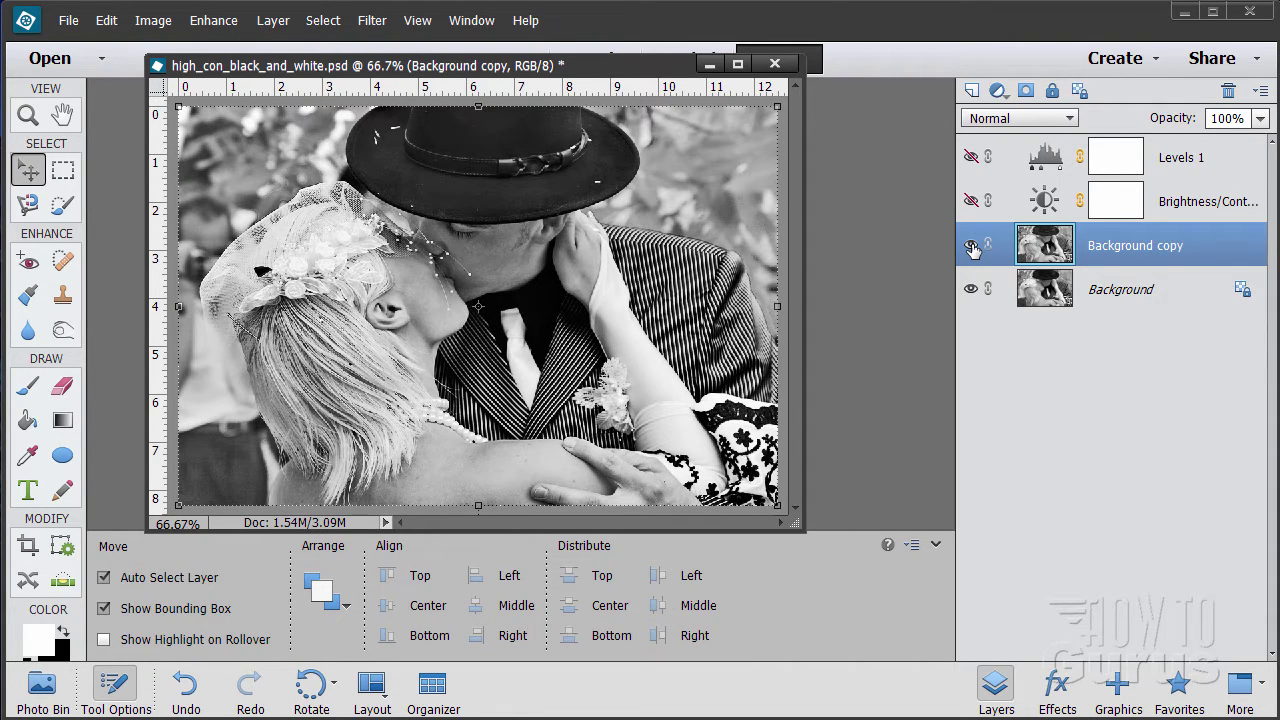
pyautogui.click(970, 245)
pyautogui.click(970, 245)
pyautogui.click(970, 245)
pyautogui.click(970, 245)
pyautogui.click(970, 245)
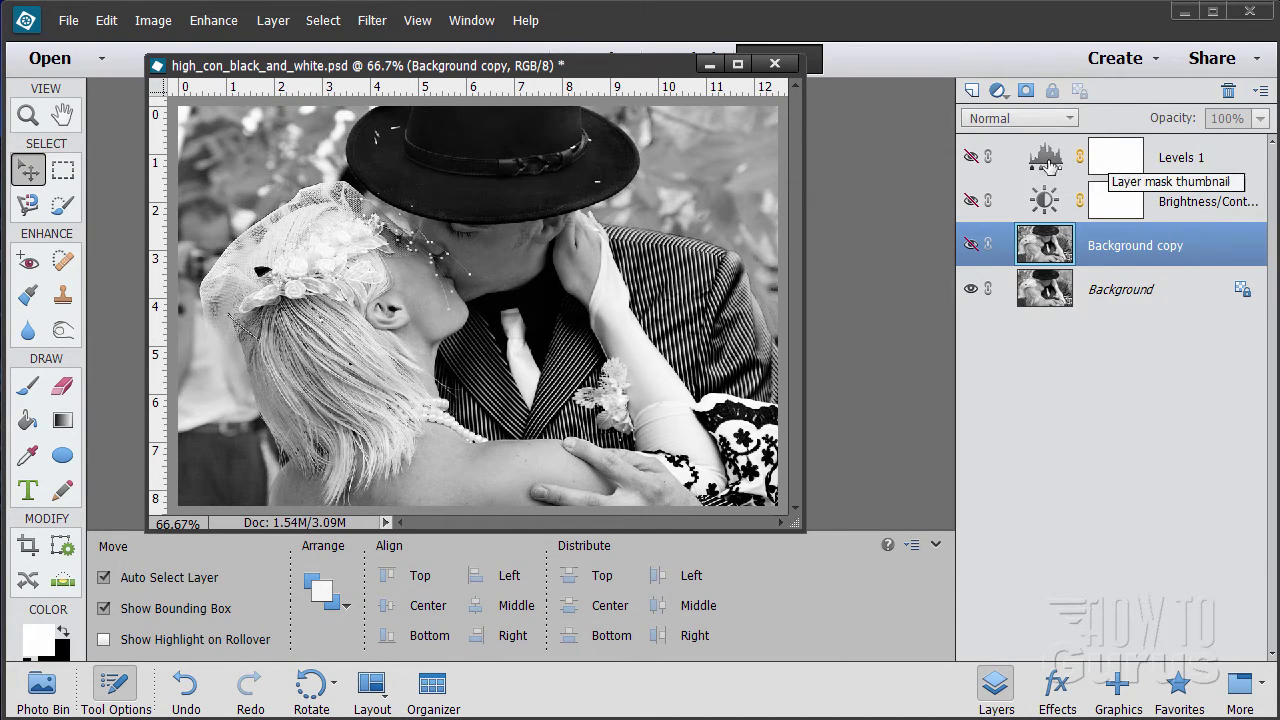
pyautogui.click(971, 158)
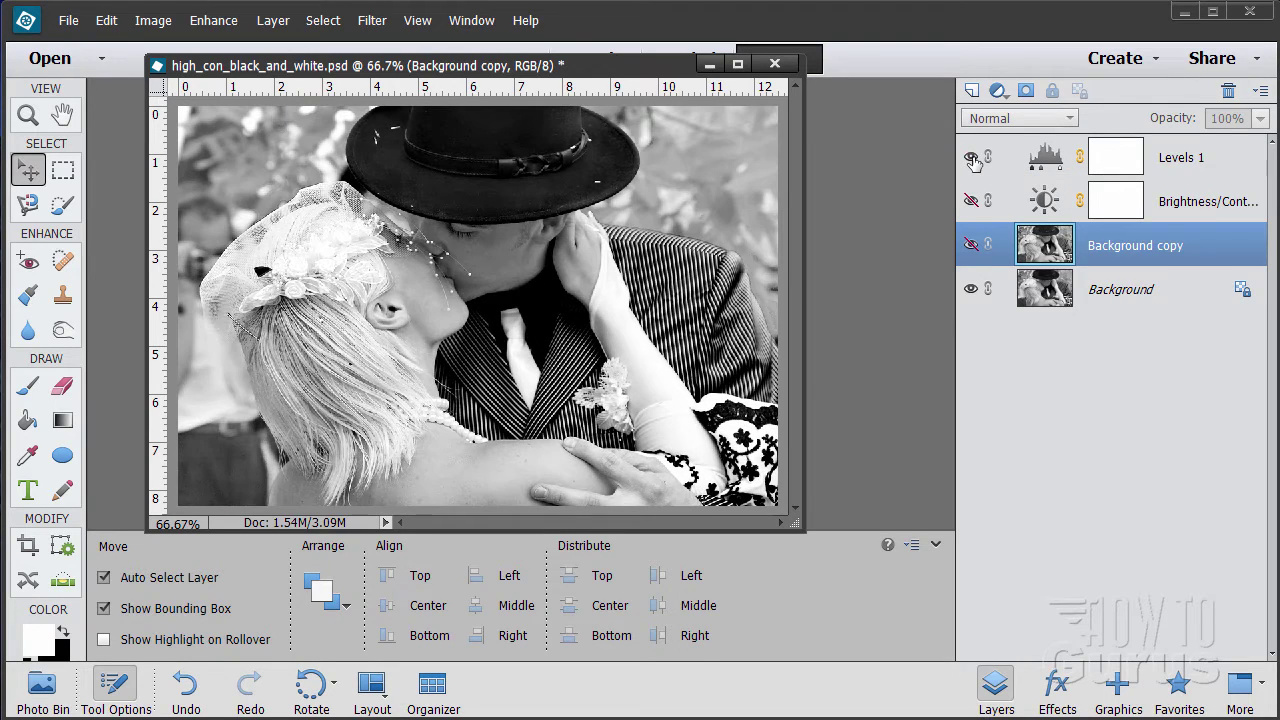
pyautogui.click(971, 158)
pyautogui.click(971, 158)
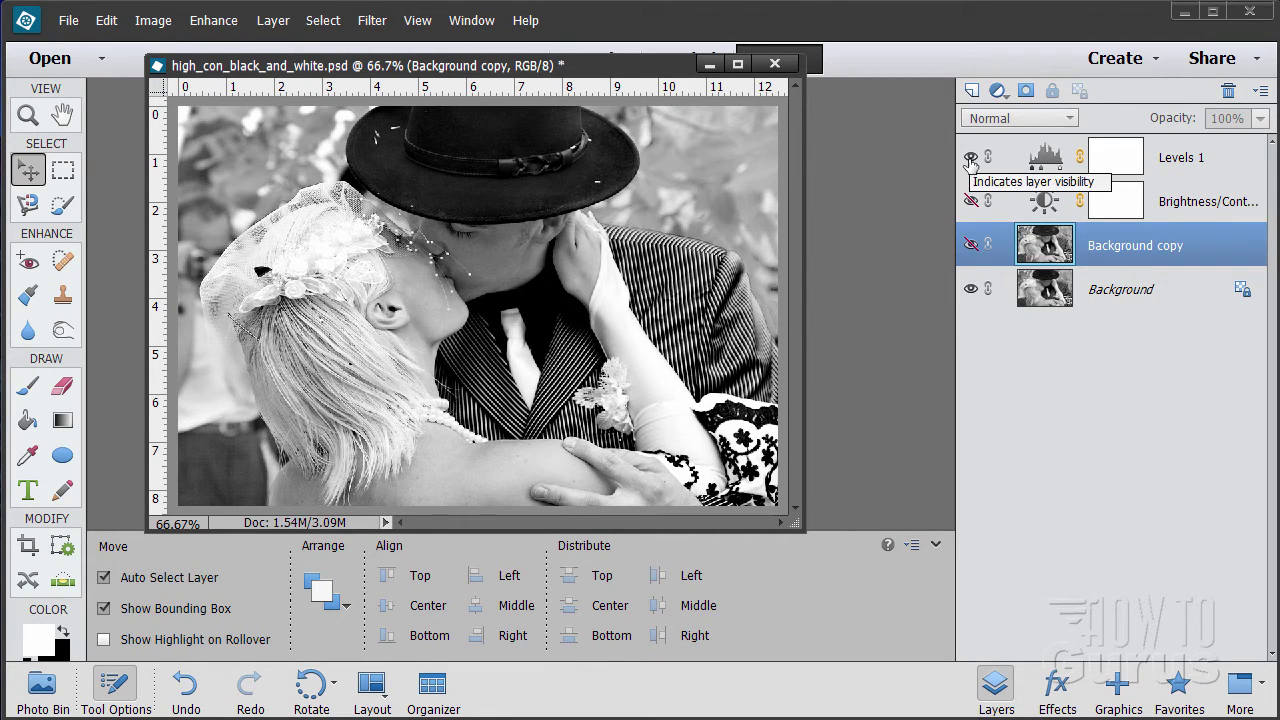
pyautogui.doubleClick(1050, 160)
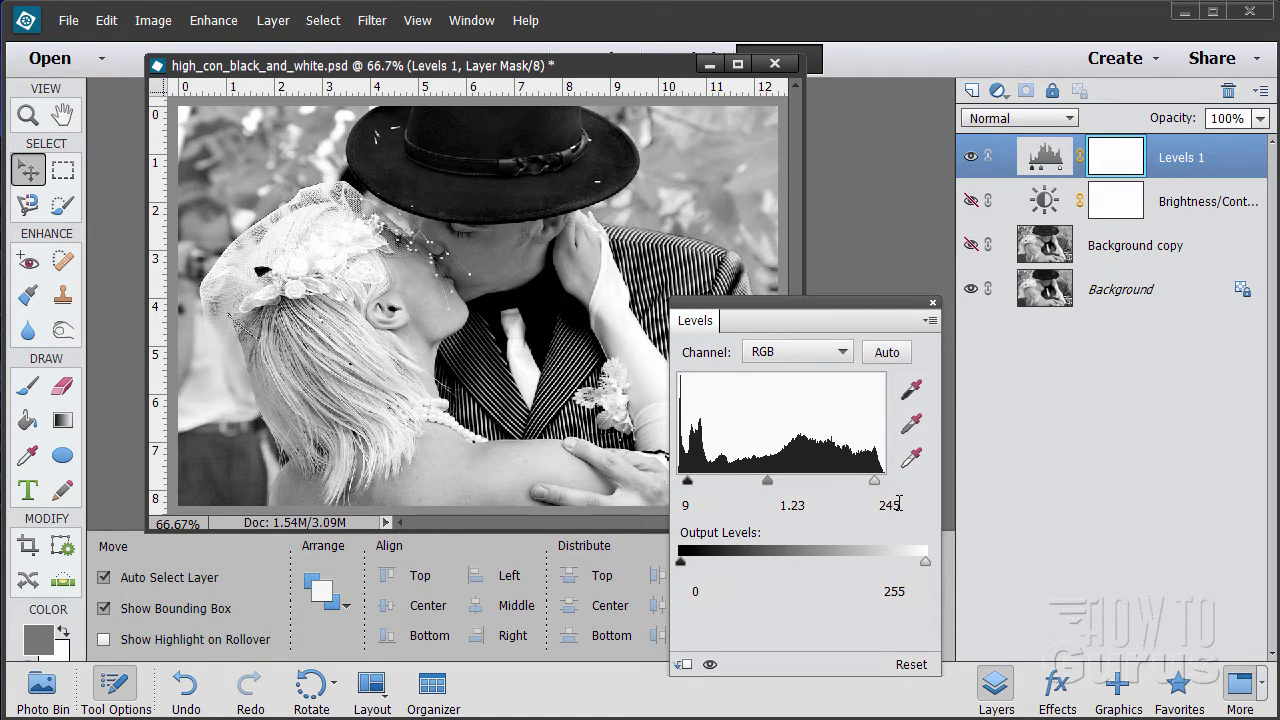
pyautogui.click(932, 302)
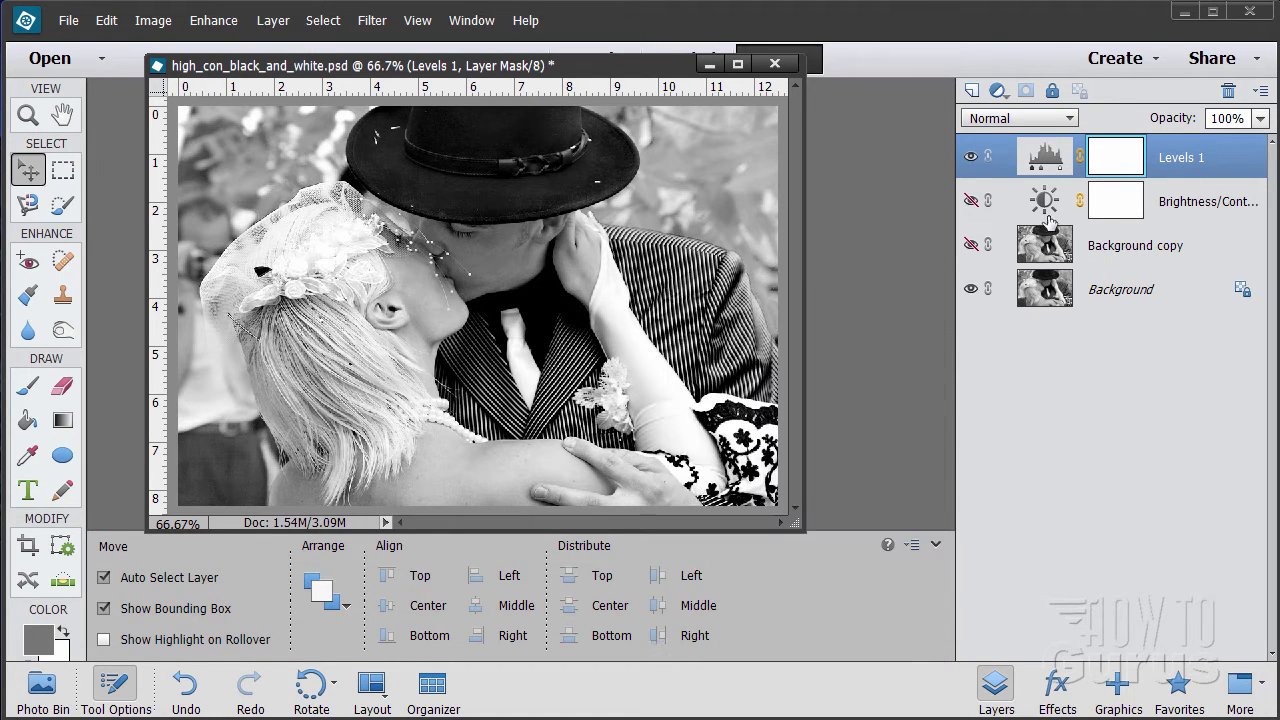
pyautogui.click(970, 158)
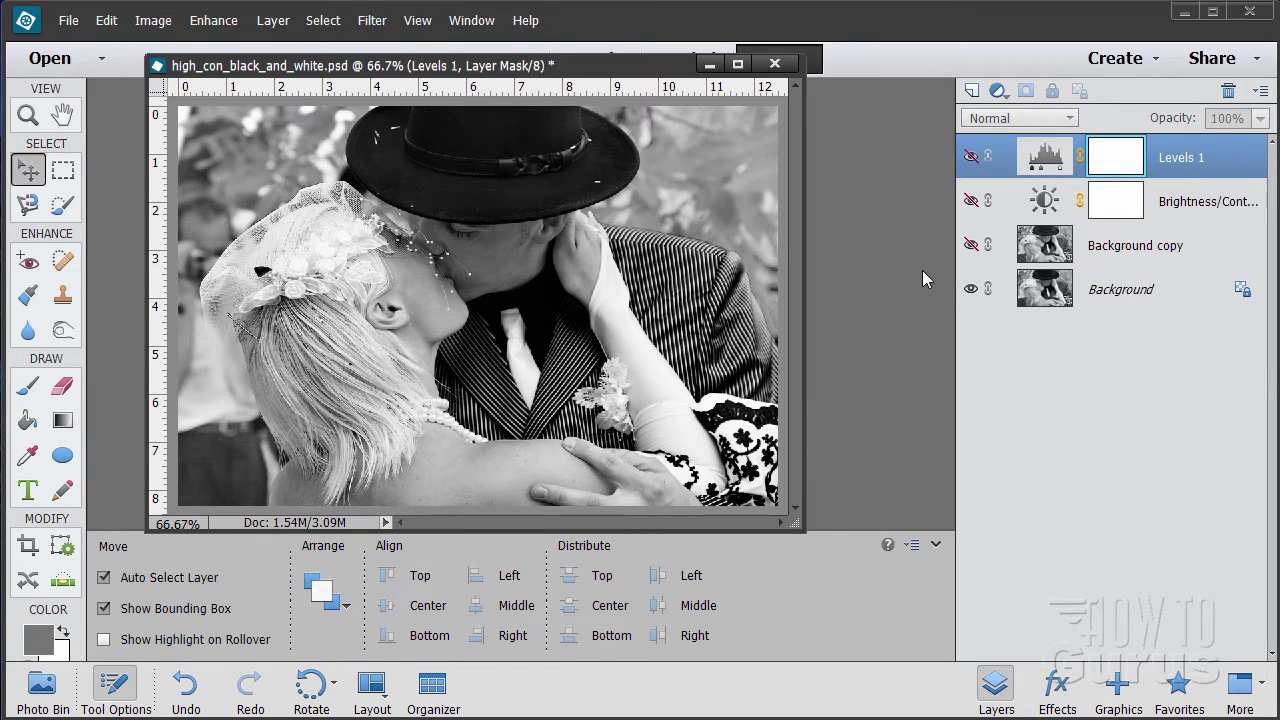
# Step: Add a new Levels 2 adjustment layer from Layer > New Adjustment Layer > Levels
pyautogui.click(271, 21)
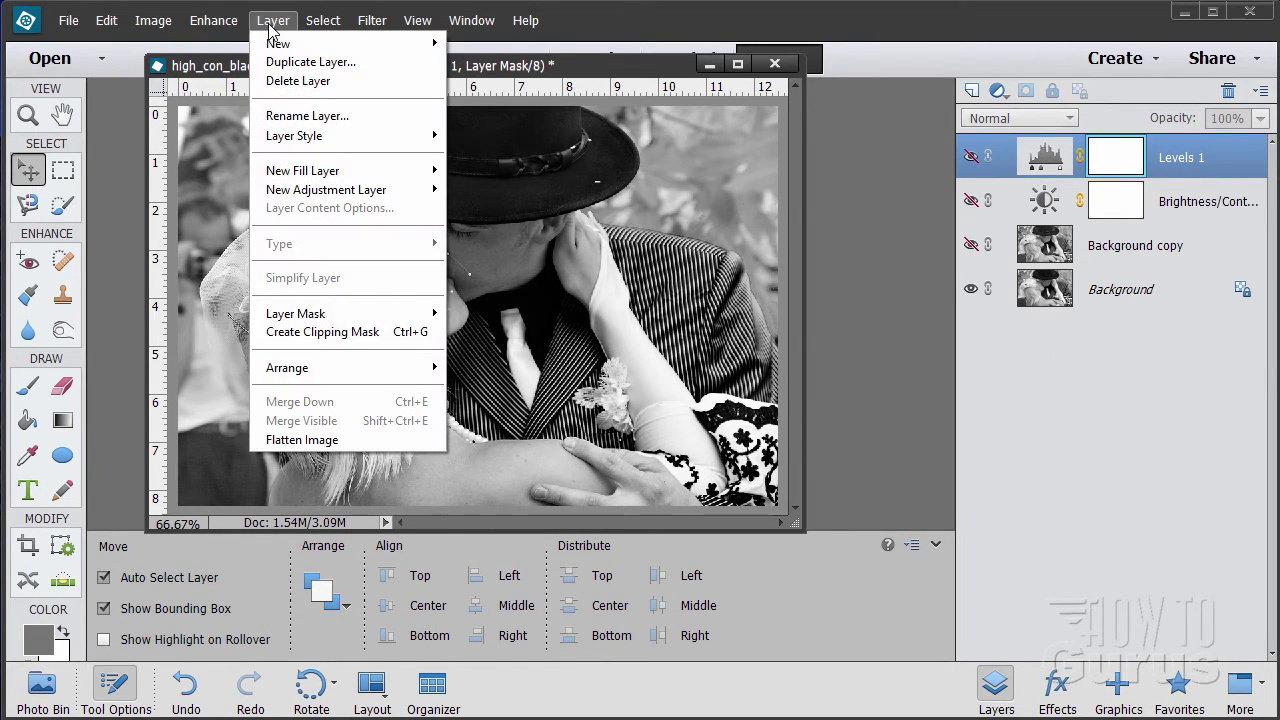
pyautogui.moveTo(357, 193)
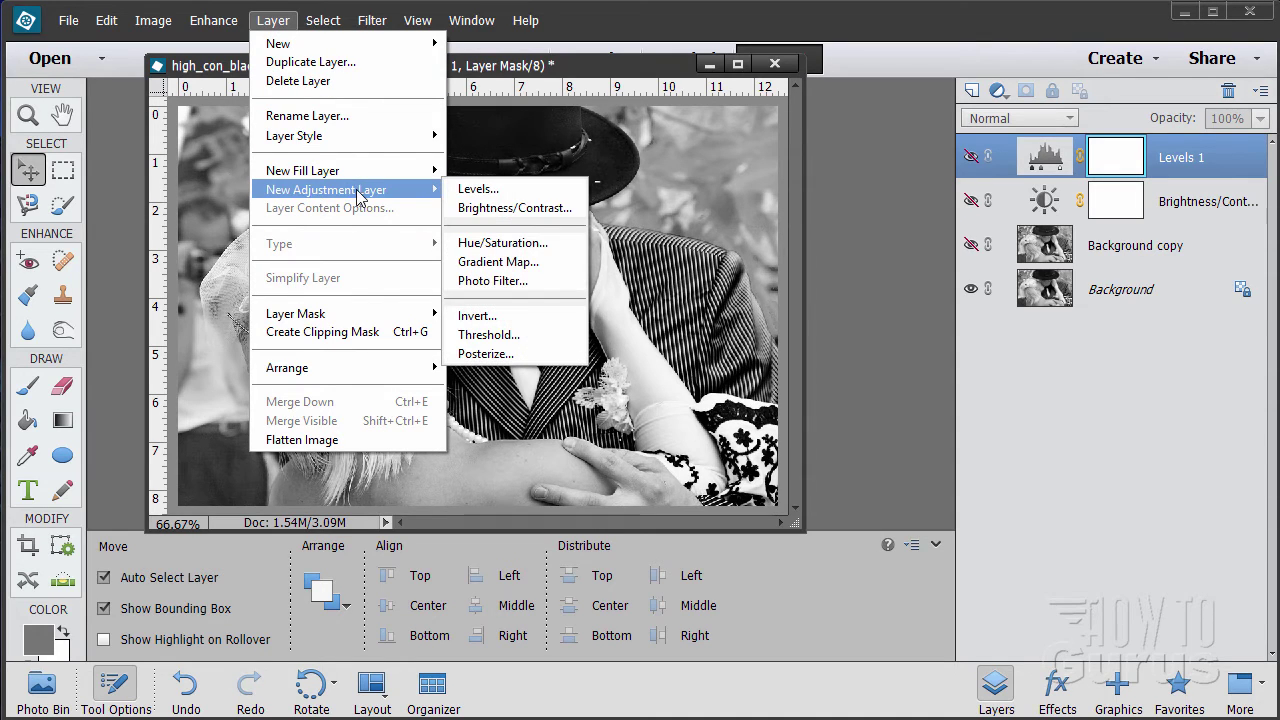
pyautogui.click(472, 189)
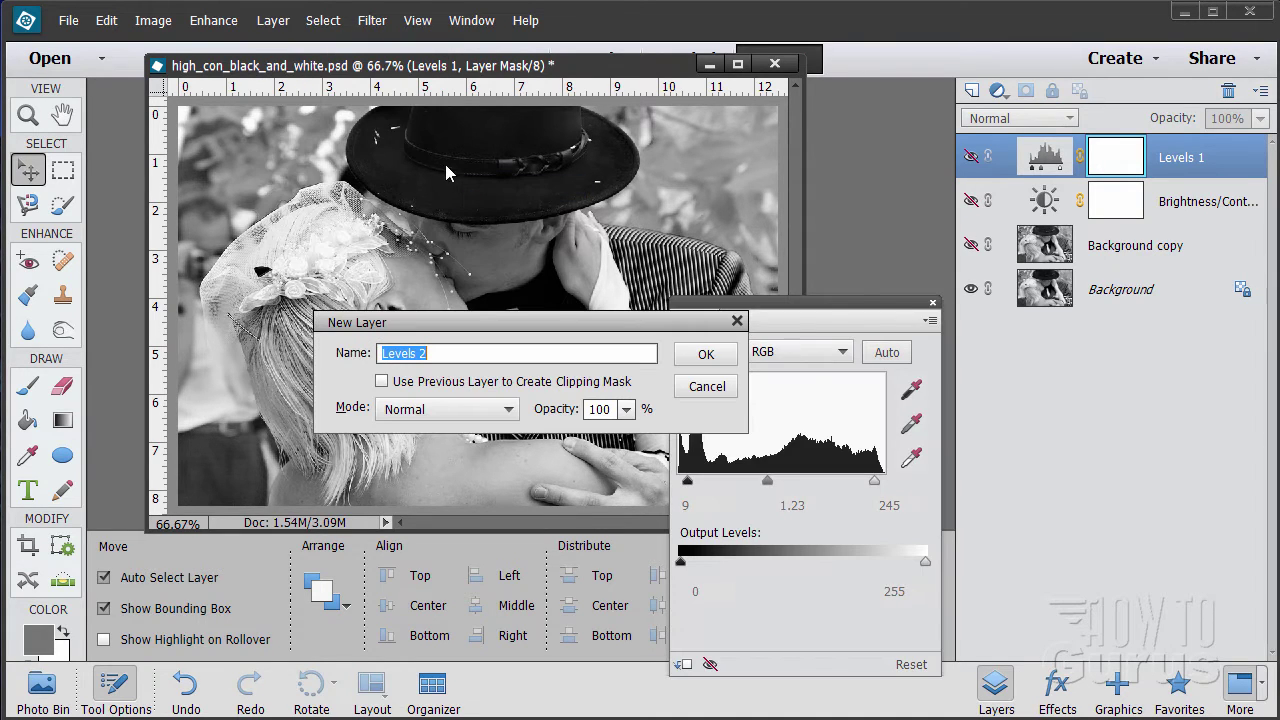
pyautogui.click(706, 356)
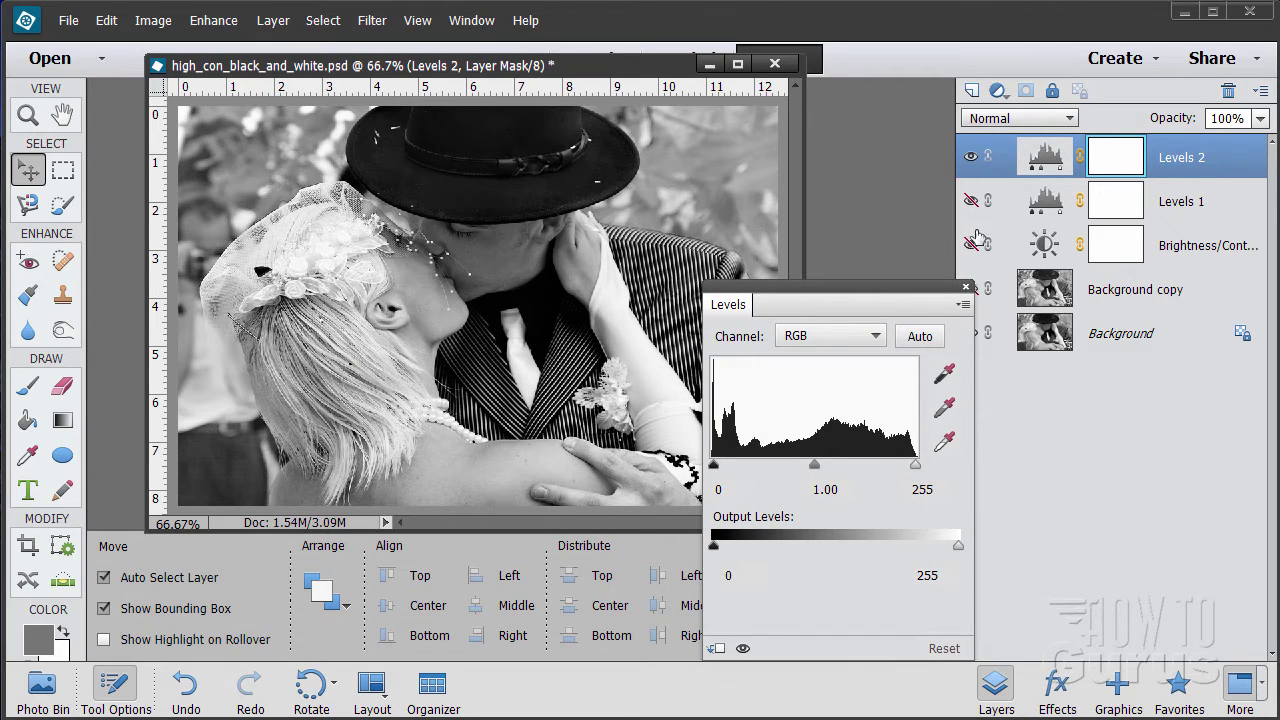
pyautogui.moveTo(899, 294); pyautogui.dragTo(857, 294)
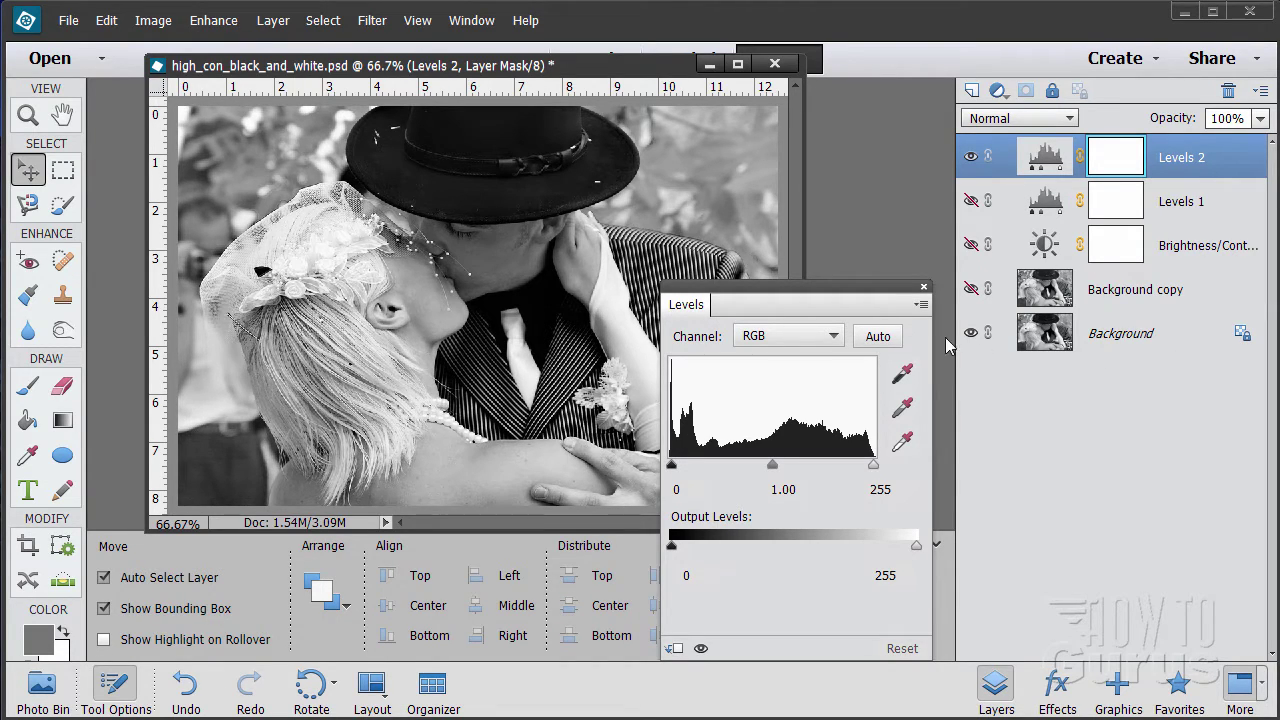
# Step: Hide Levels 1 and raise the Levels 2 black input level to 10
pyautogui.click(973, 198)
pyautogui.moveTo(675, 466)
pyautogui.mouseDown()
pyautogui.moveTo(700, 462)
pyautogui.moveTo(673, 470)
pyautogui.mouseUp()
pyautogui.moveTo(675, 473); pyautogui.dragTo(679, 474)
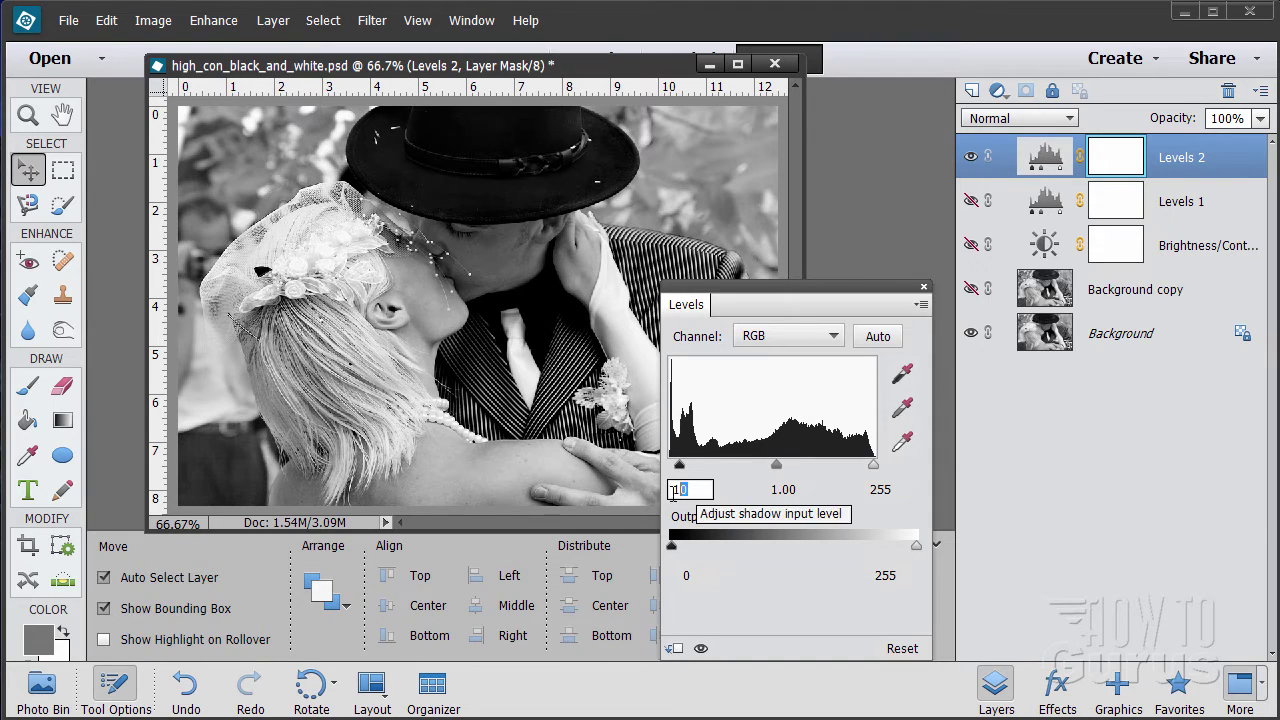
# Step: Set the Levels 2 inputs to 9, about 1.23 gamma and 249, then close its settings
pyautogui.doubleClick(698, 489)
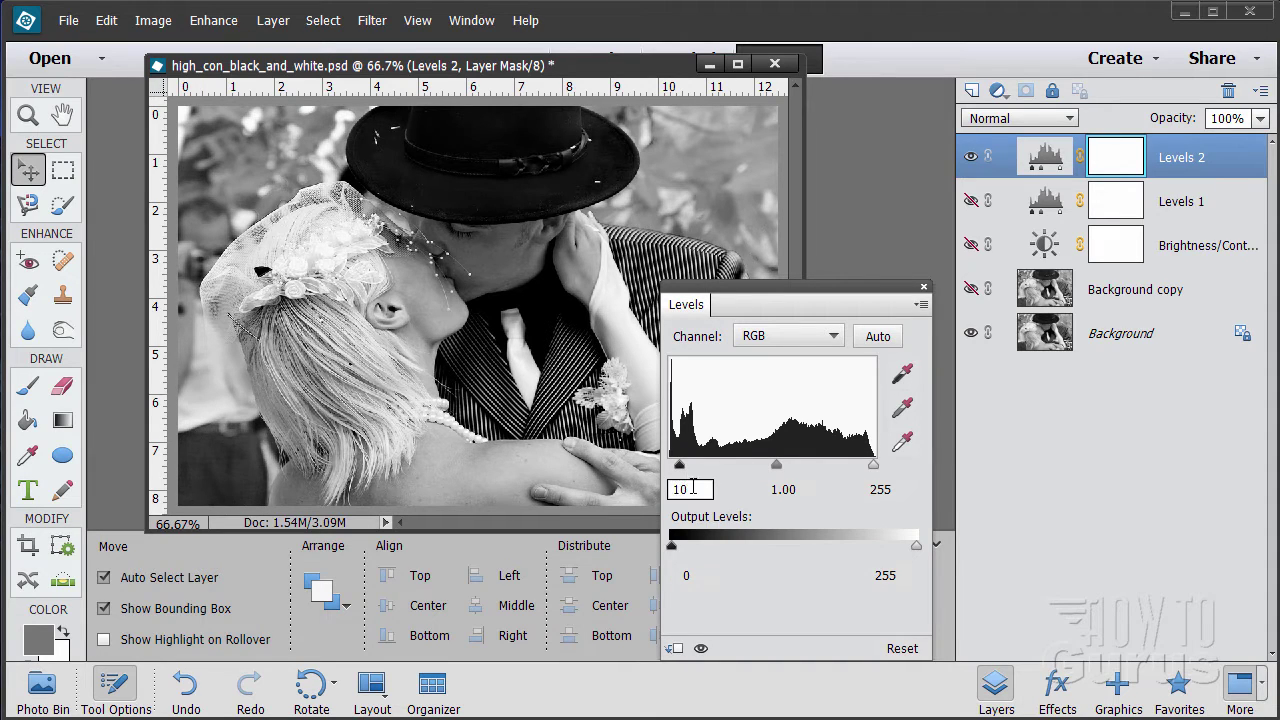
pyautogui.moveTo(692, 488); pyautogui.dragTo(669, 487)
pyautogui.moveTo(873, 466)
pyautogui.mouseDown()
pyautogui.moveTo(853, 468)
pyautogui.moveTo(890, 468)
pyautogui.mouseUp()
pyautogui.moveTo(873, 467)
pyautogui.mouseDown()
pyautogui.moveTo(858, 476)
pyautogui.moveTo(870, 484)
pyautogui.mouseUp()
pyautogui.moveTo(776, 474); pyautogui.dragTo(761, 475)
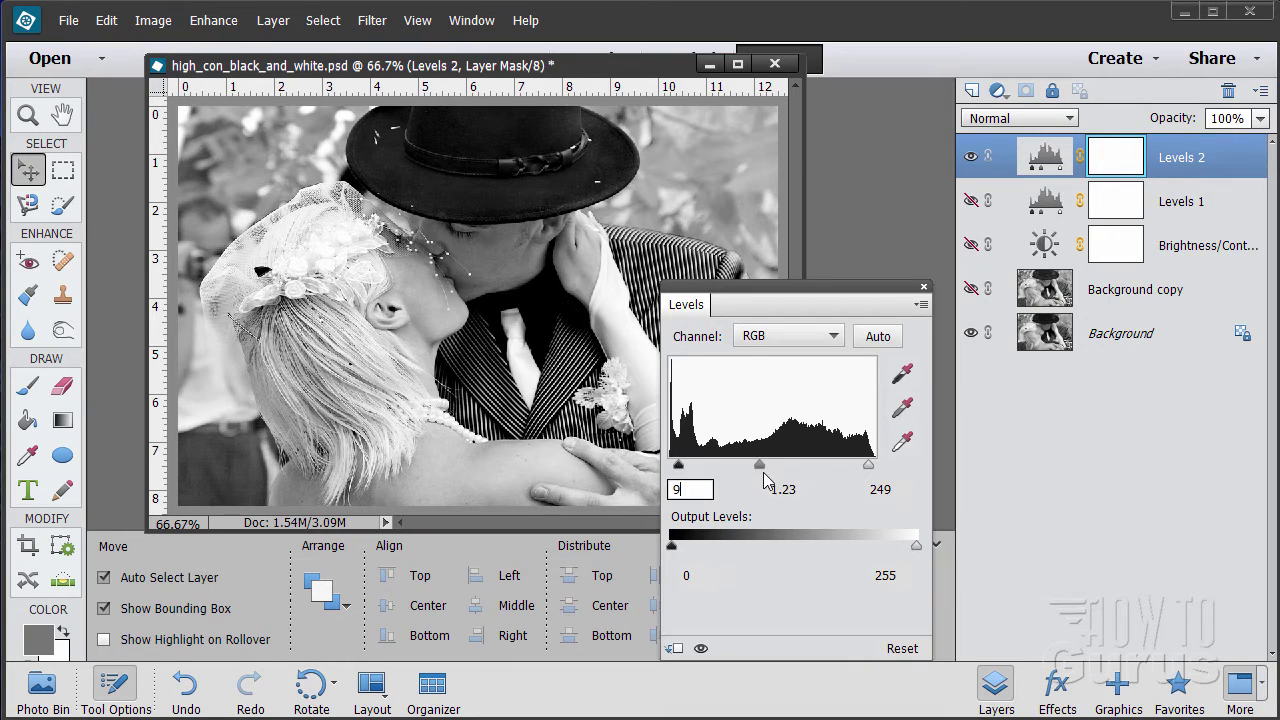
pyautogui.moveTo(765, 472); pyautogui.dragTo(757, 475)
pyautogui.click(923, 288)
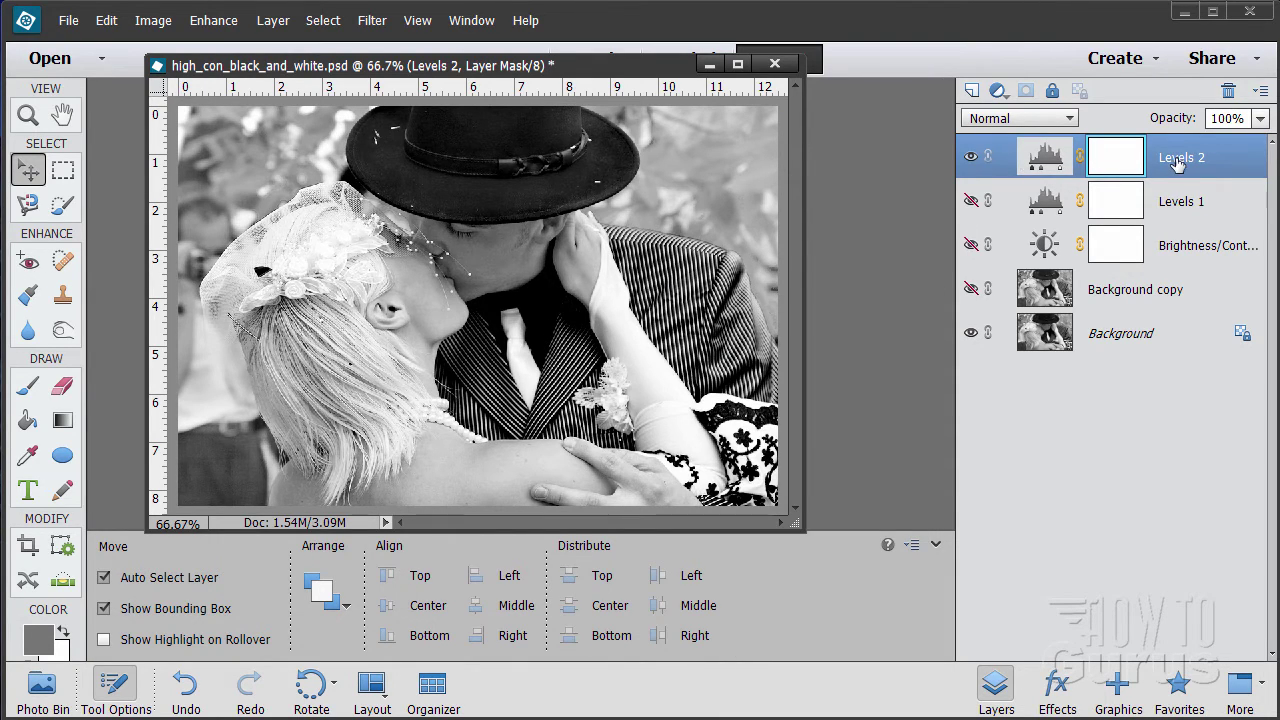
# Step: Toggle Levels 2's visibility repeatedly to compare before and after, leaving it hidden
pyautogui.doubleClick(1045, 162)
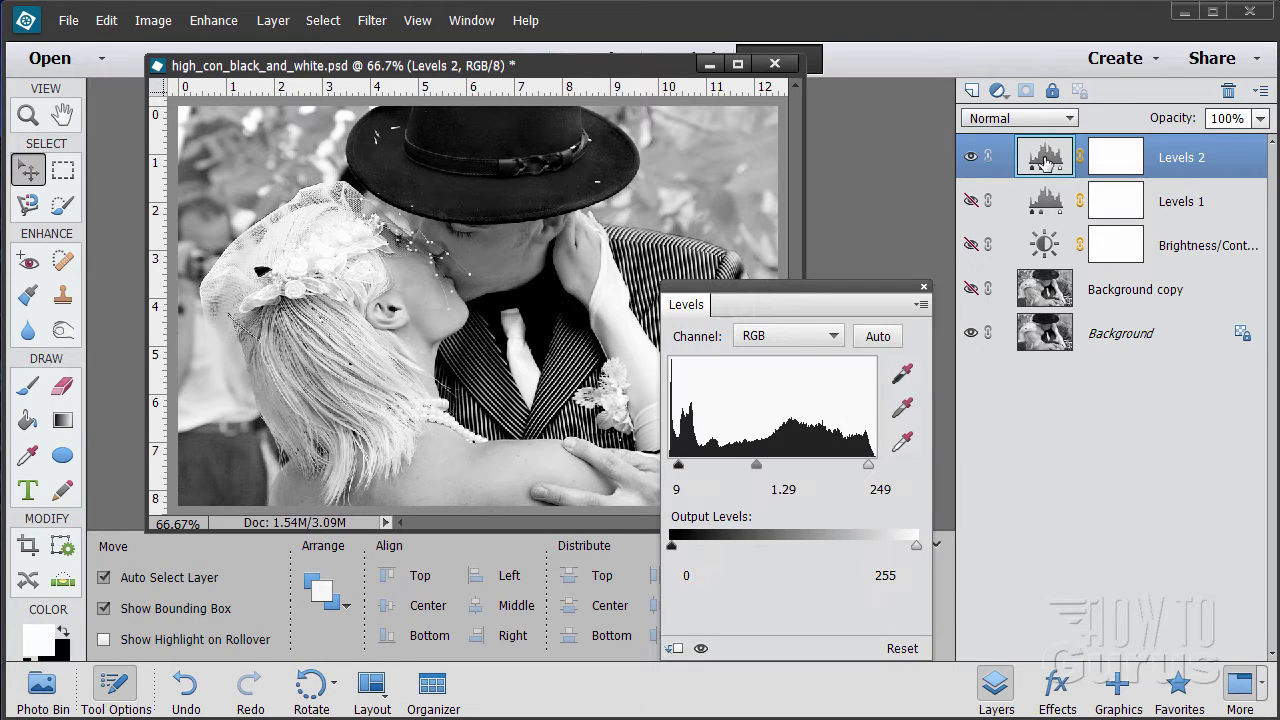
pyautogui.click(924, 289)
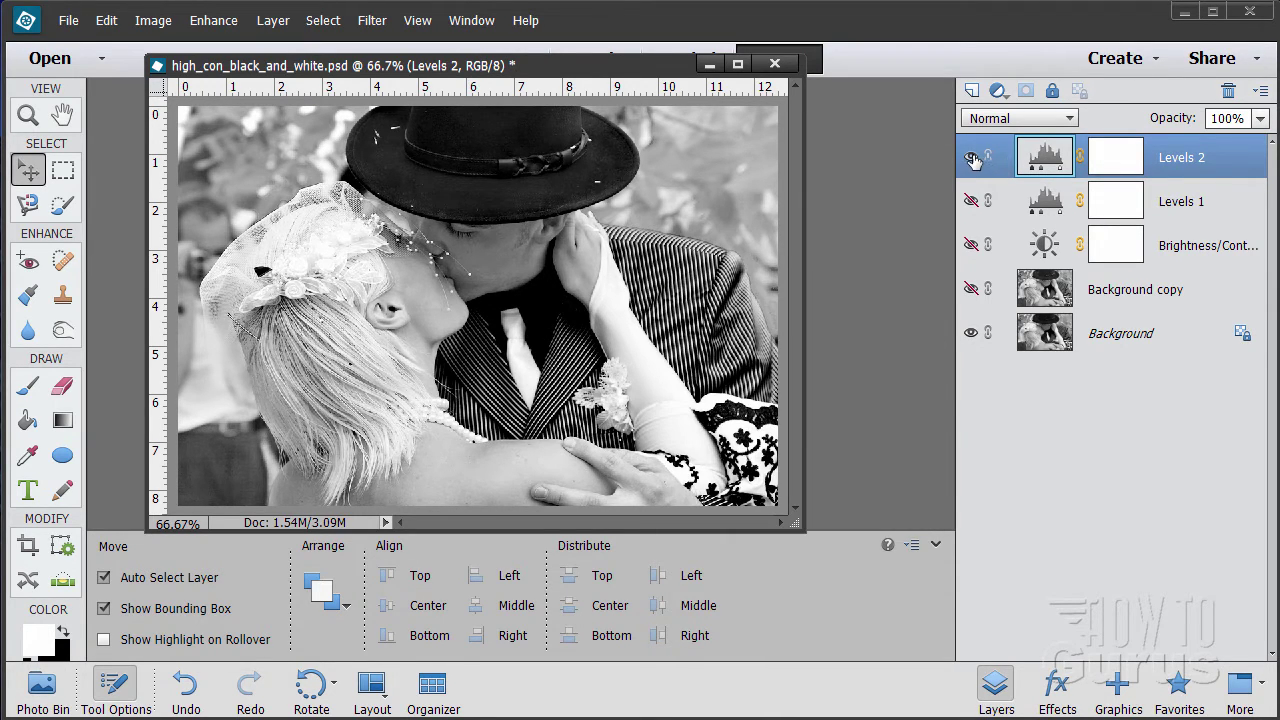
pyautogui.click(971, 157)
pyautogui.click(971, 157)
pyautogui.click(971, 157)
pyautogui.click(971, 158)
pyautogui.click(971, 157)
pyautogui.click(971, 157)
pyautogui.click(971, 157)
pyautogui.click(971, 157)
pyautogui.click(971, 158)
pyautogui.click(971, 157)
pyautogui.click(971, 157)
pyautogui.click(971, 157)
pyautogui.click(971, 157)
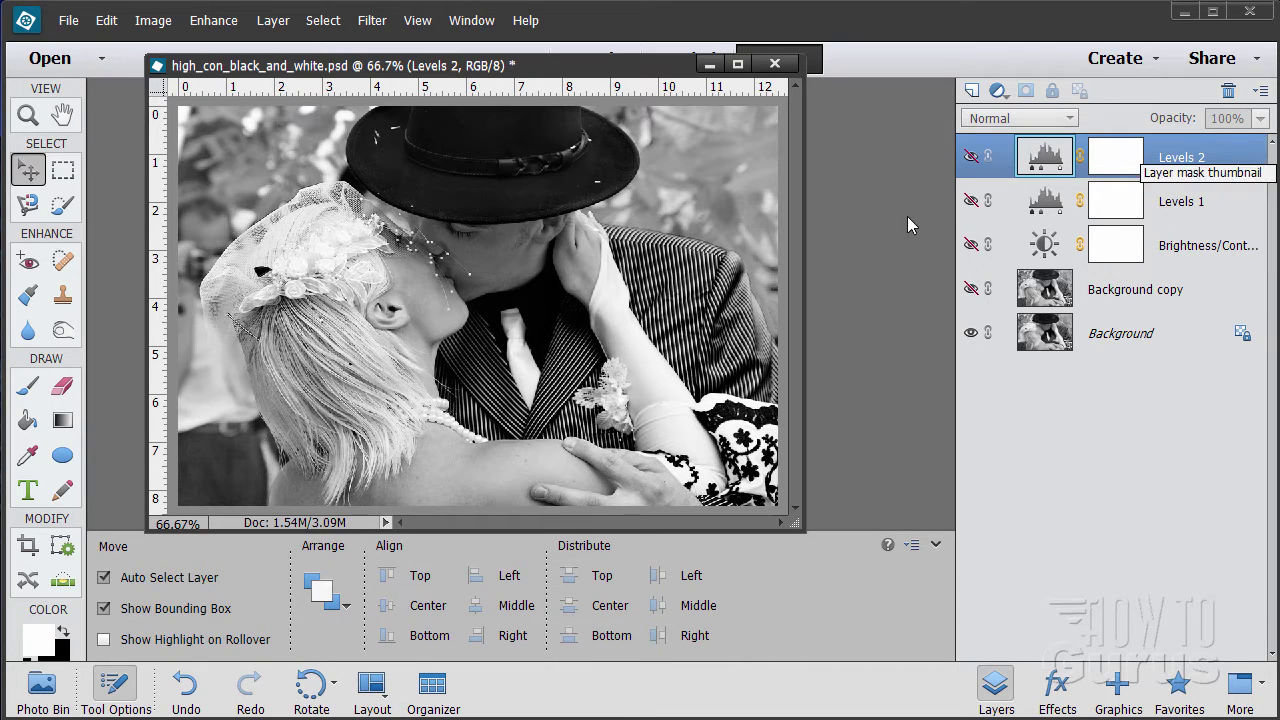
# Step: Add a Brightness/Contrast 3 adjustment layer set to Brightness 15 and Contrast 10
pyautogui.click(273, 20)
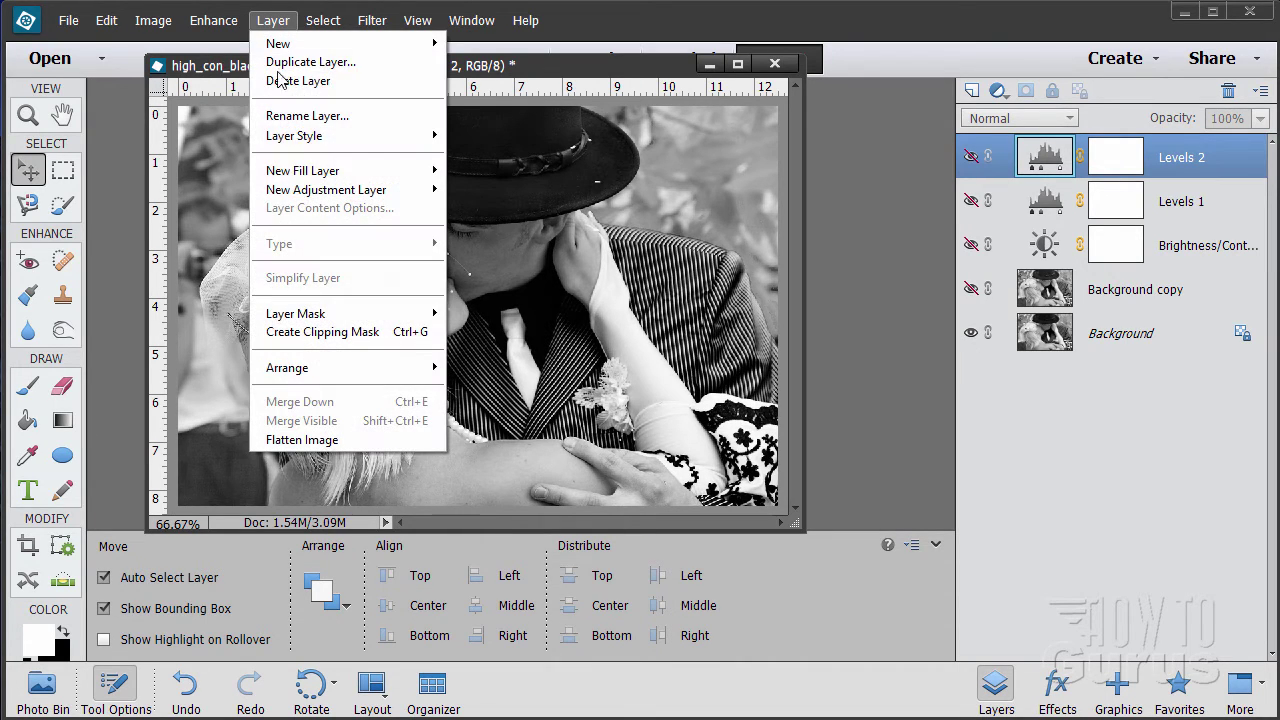
pyautogui.moveTo(314, 191)
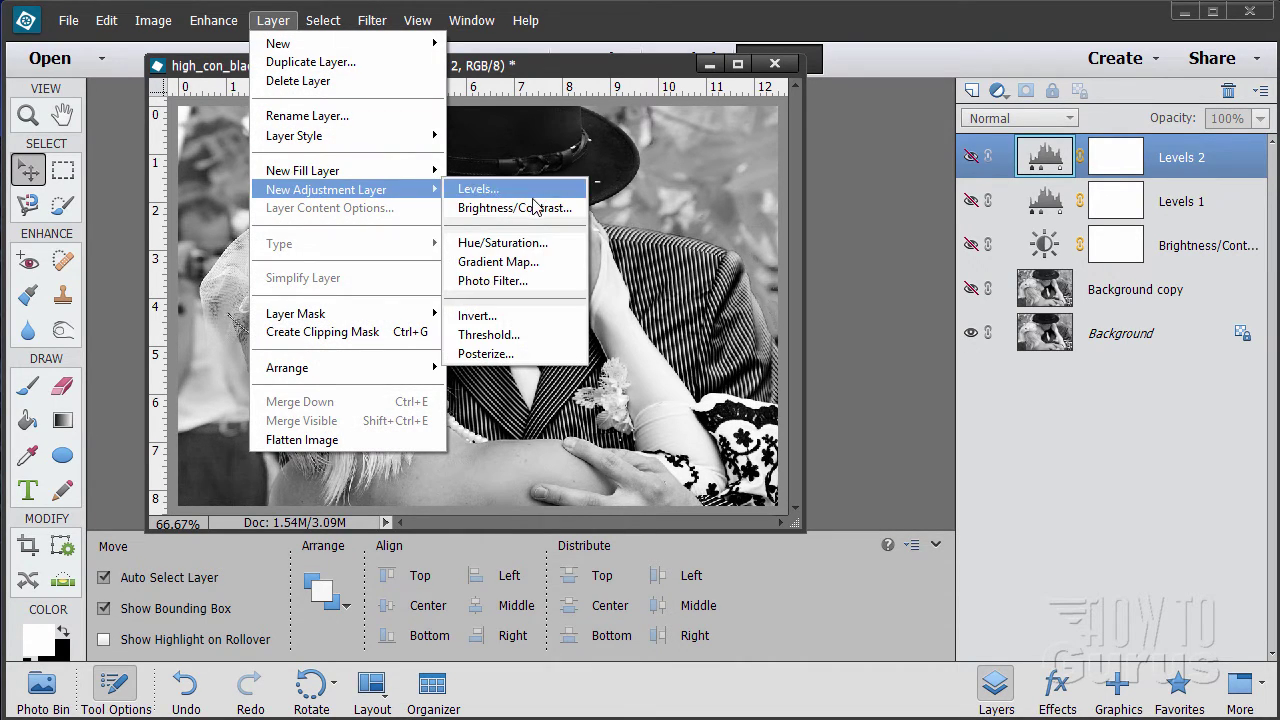
pyautogui.click(490, 208)
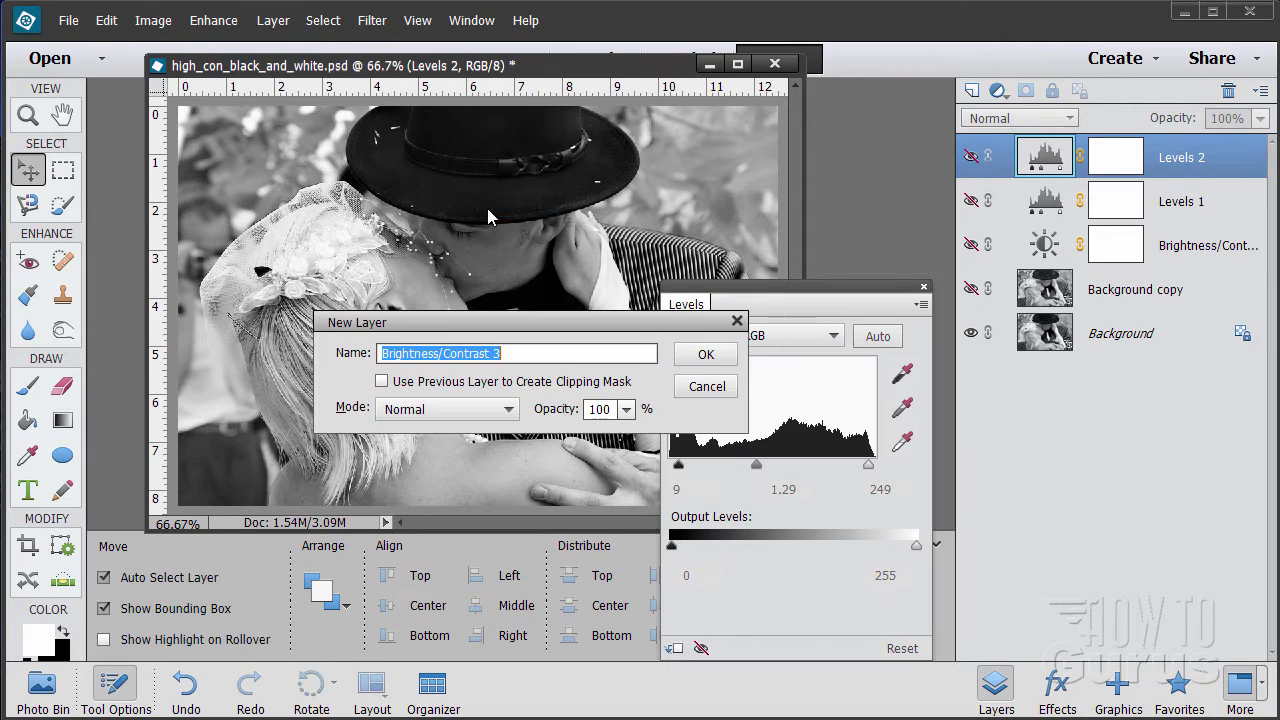
pyautogui.click(706, 354)
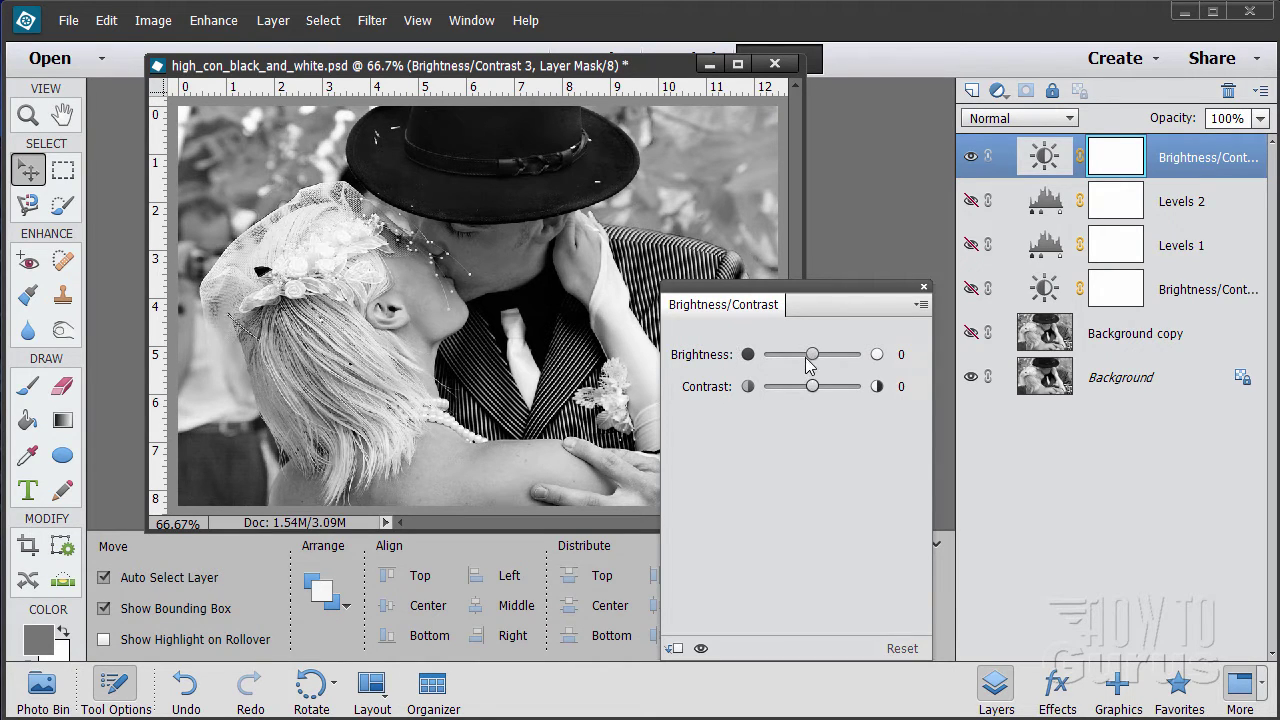
pyautogui.moveTo(812, 355)
pyautogui.mouseDown()
pyautogui.moveTo(783, 360)
pyautogui.moveTo(812, 360)
pyautogui.moveTo(826, 389)
pyautogui.moveTo(786, 393)
pyautogui.moveTo(819, 392)
pyautogui.moveTo(817, 362)
pyautogui.mouseUp()
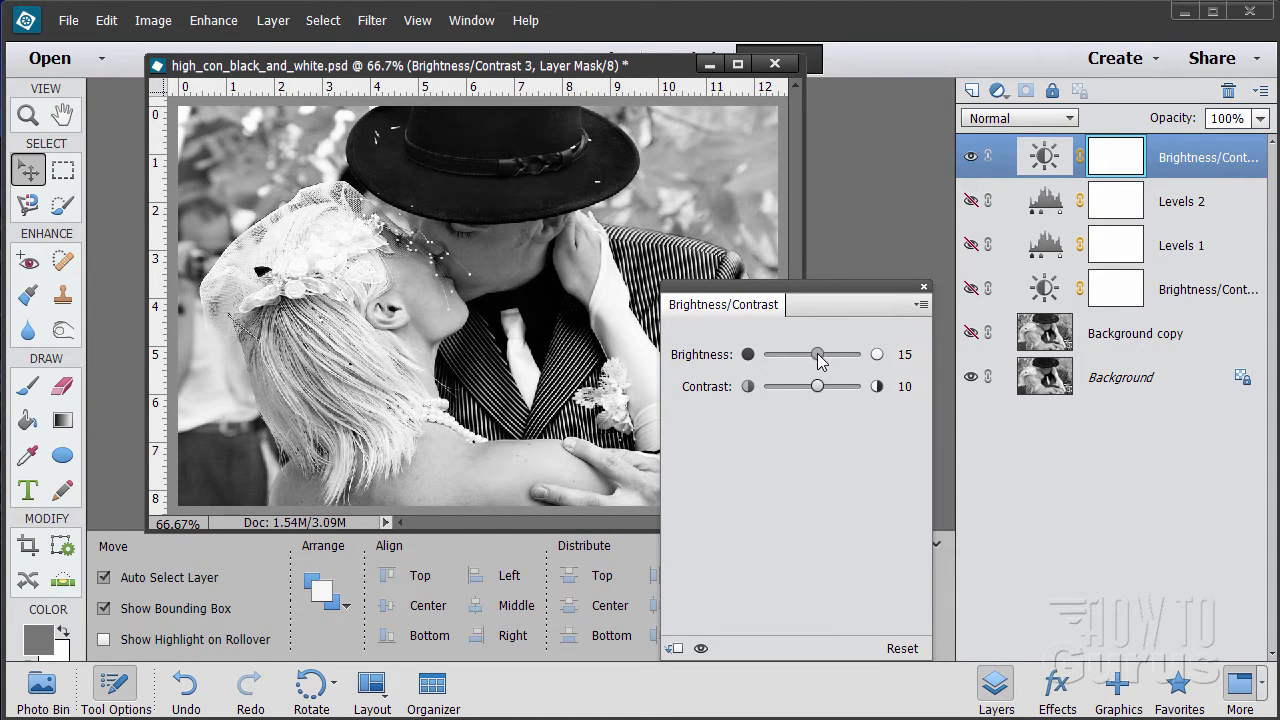
pyautogui.moveTo(818, 386); pyautogui.dragTo(817, 387)
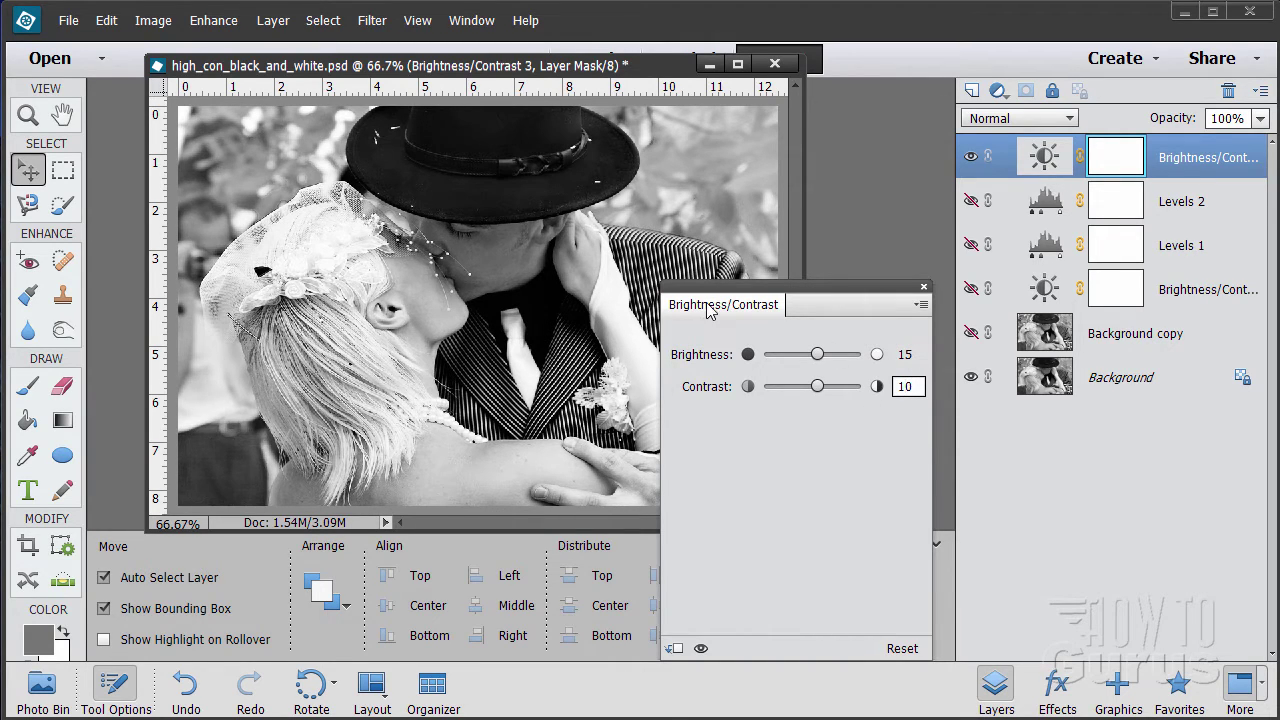
# Step: Close the Brightness/Contrast settings and toggle Brightness/Contrast 3 to compare, leaving it hidden
pyautogui.click(924, 287)
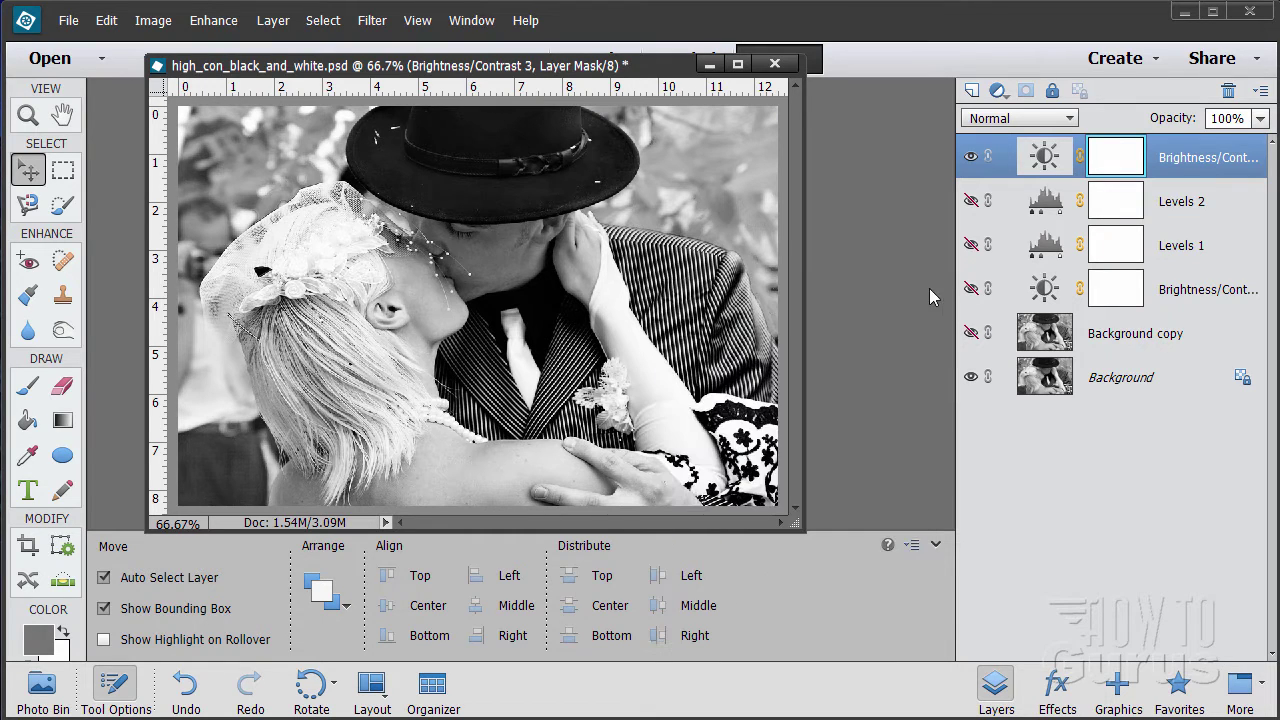
pyautogui.click(970, 157)
pyautogui.click(971, 158)
pyautogui.click(970, 158)
pyautogui.click(970, 158)
pyautogui.click(970, 158)
pyautogui.click(970, 158)
pyautogui.click(970, 158)
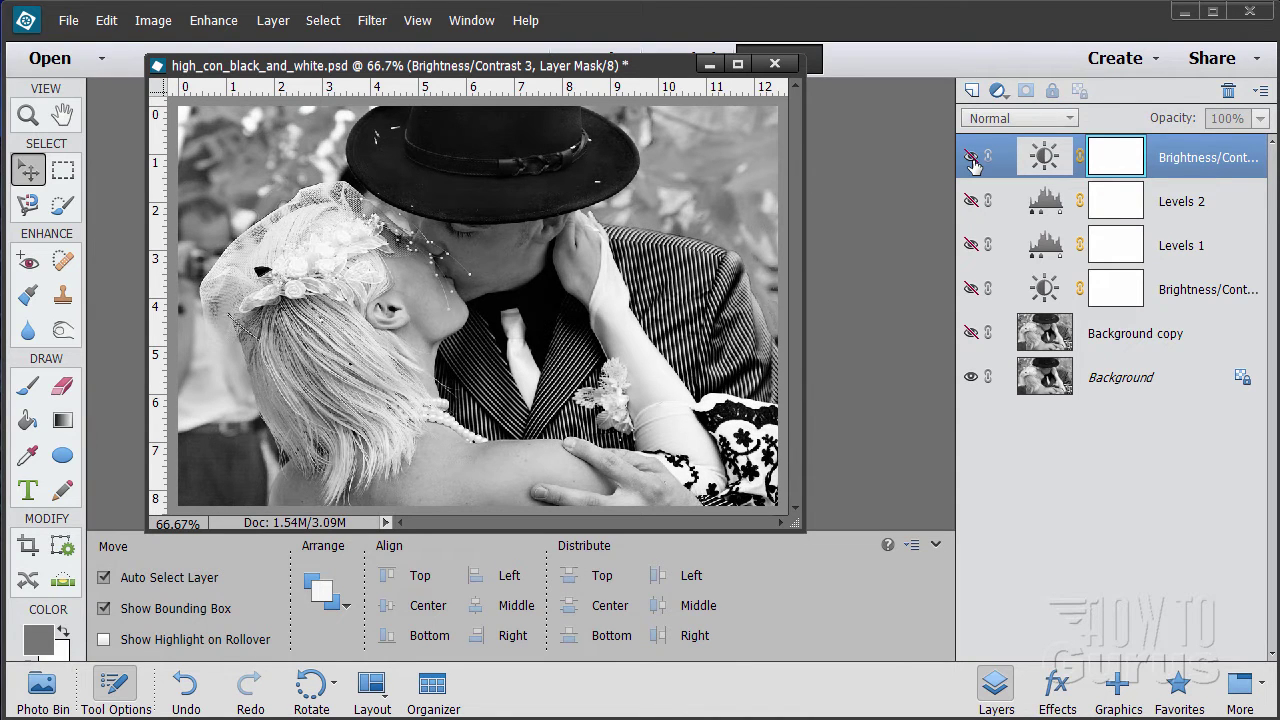
# Step: Toggle Background copy and Levels 1 to compare, ending with Background copy shown and Levels 1 hidden
pyautogui.click(971, 334)
pyautogui.click(971, 334)
pyautogui.click(971, 334)
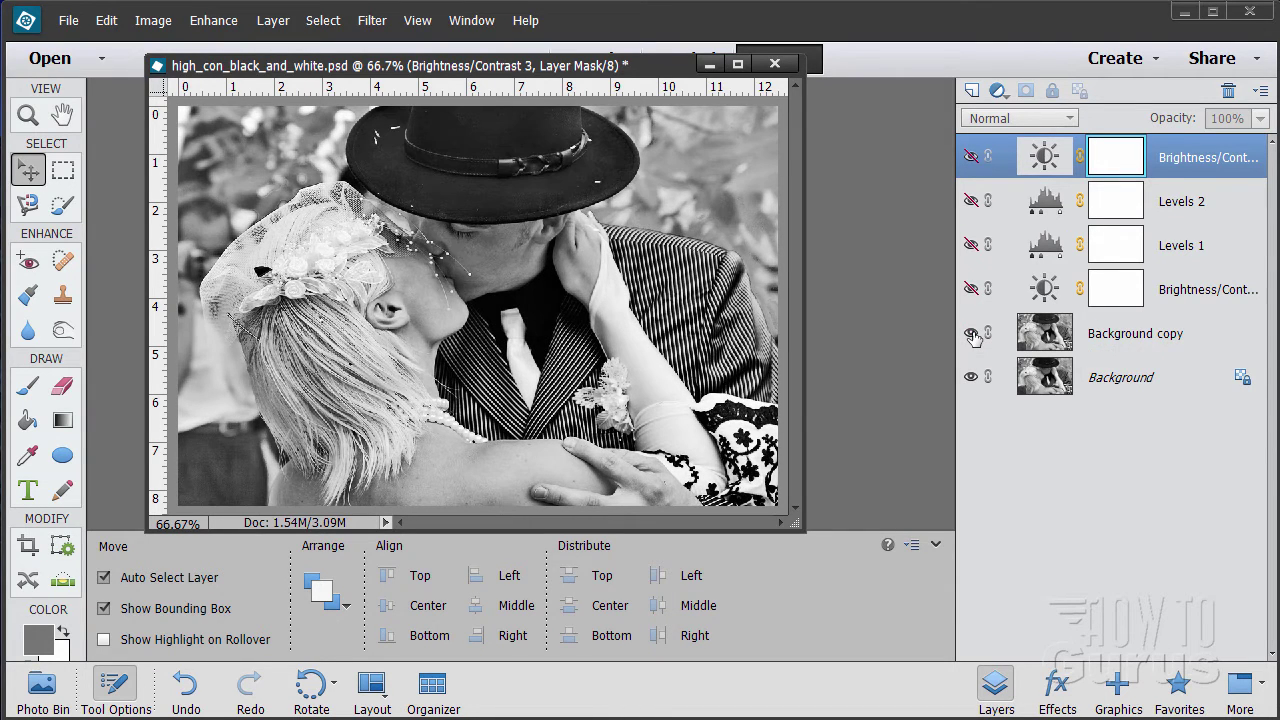
pyautogui.click(971, 334)
pyautogui.click(971, 334)
pyautogui.click(971, 245)
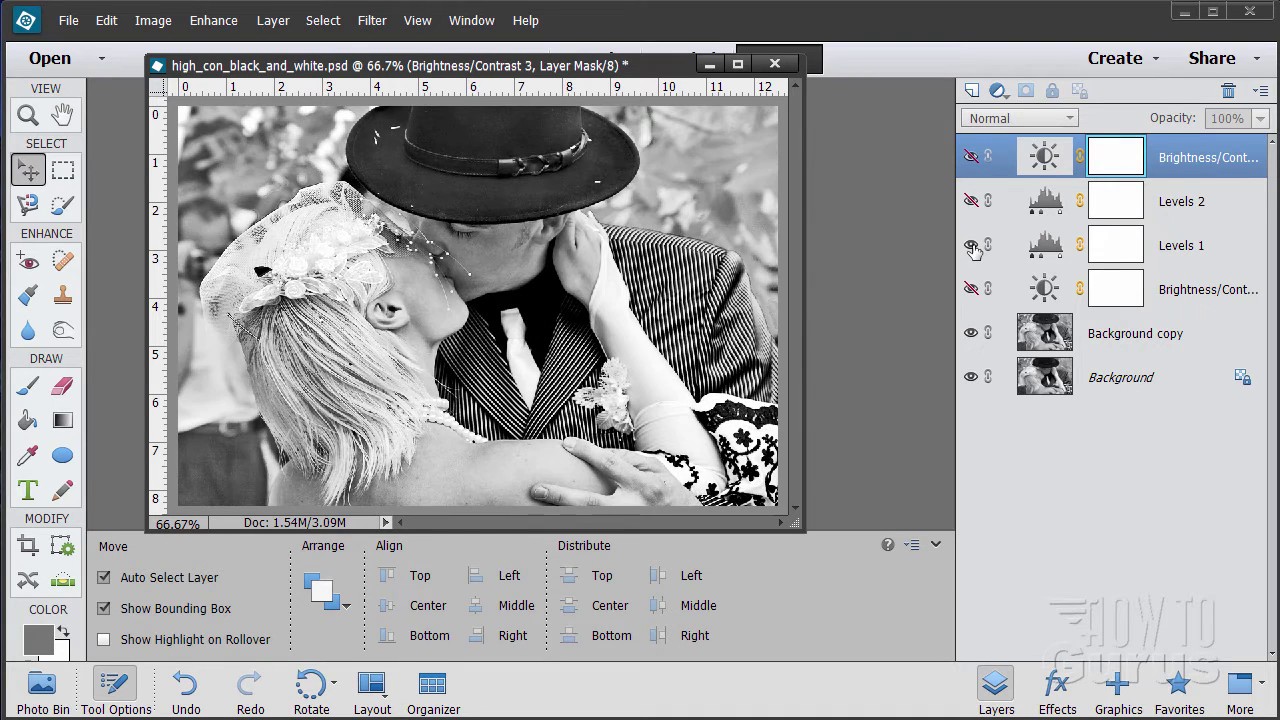
pyautogui.click(971, 245)
pyautogui.click(971, 245)
pyautogui.click(971, 245)
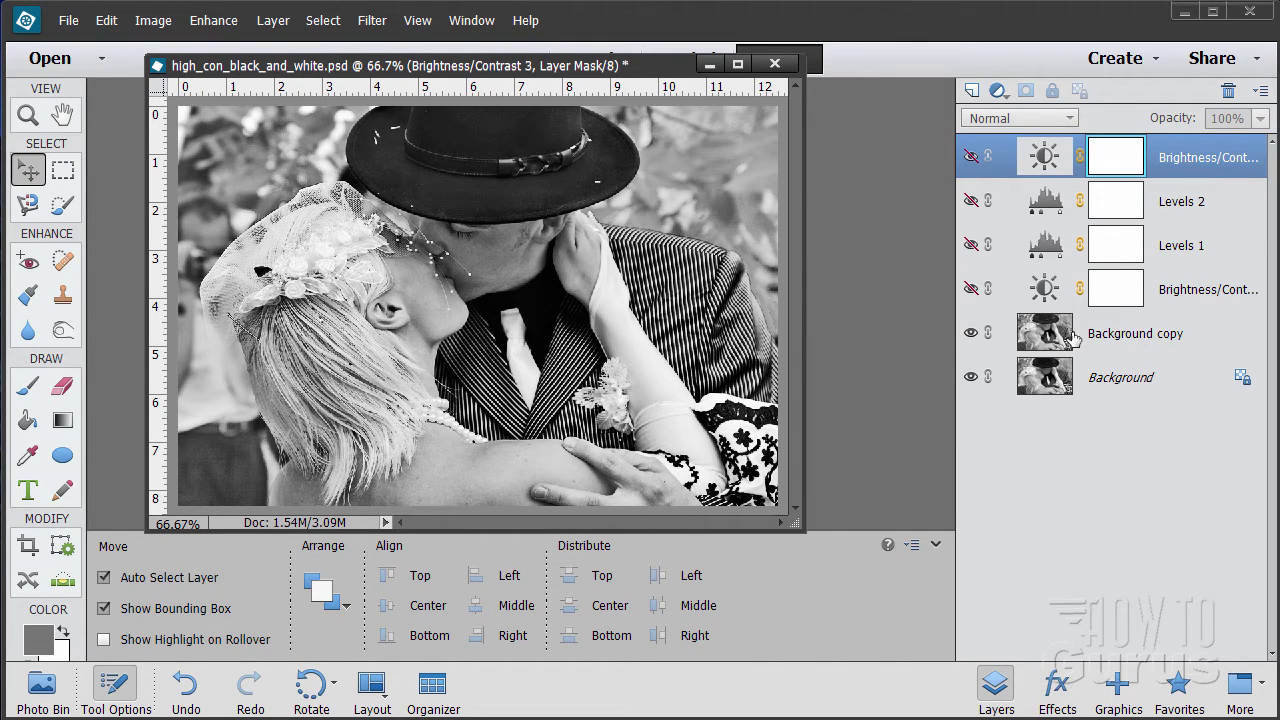
# Step: Select the Background copy layer after finding Shadows/Highlights greyed out under Enhance > Adjust Lighting
pyautogui.click(212, 21)
pyautogui.moveTo(270, 213)
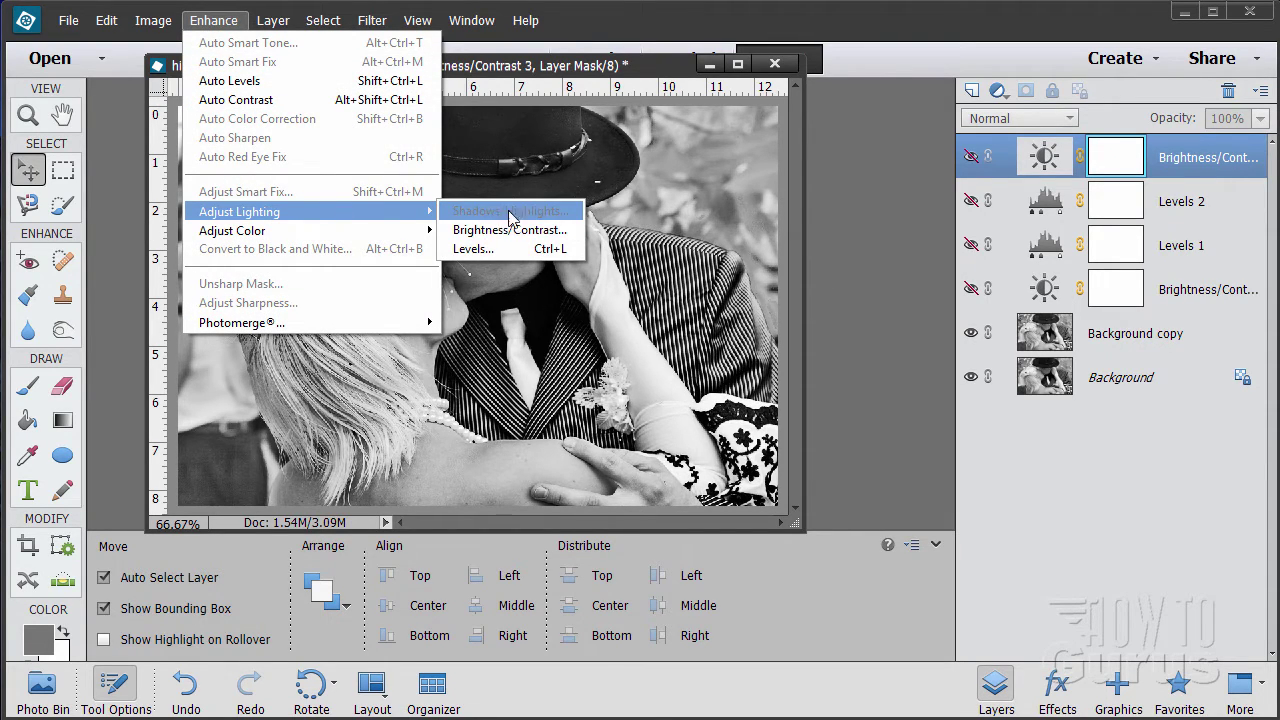
pyautogui.click(1160, 343)
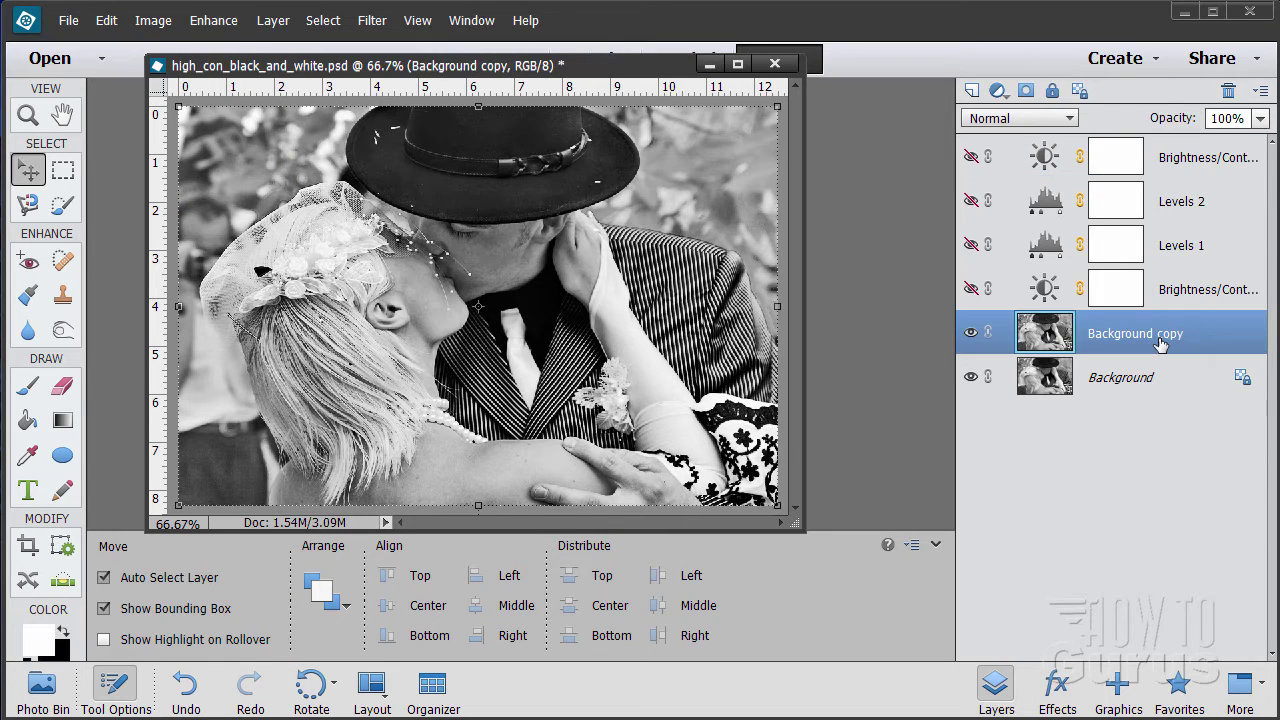
pyautogui.click(205, 24)
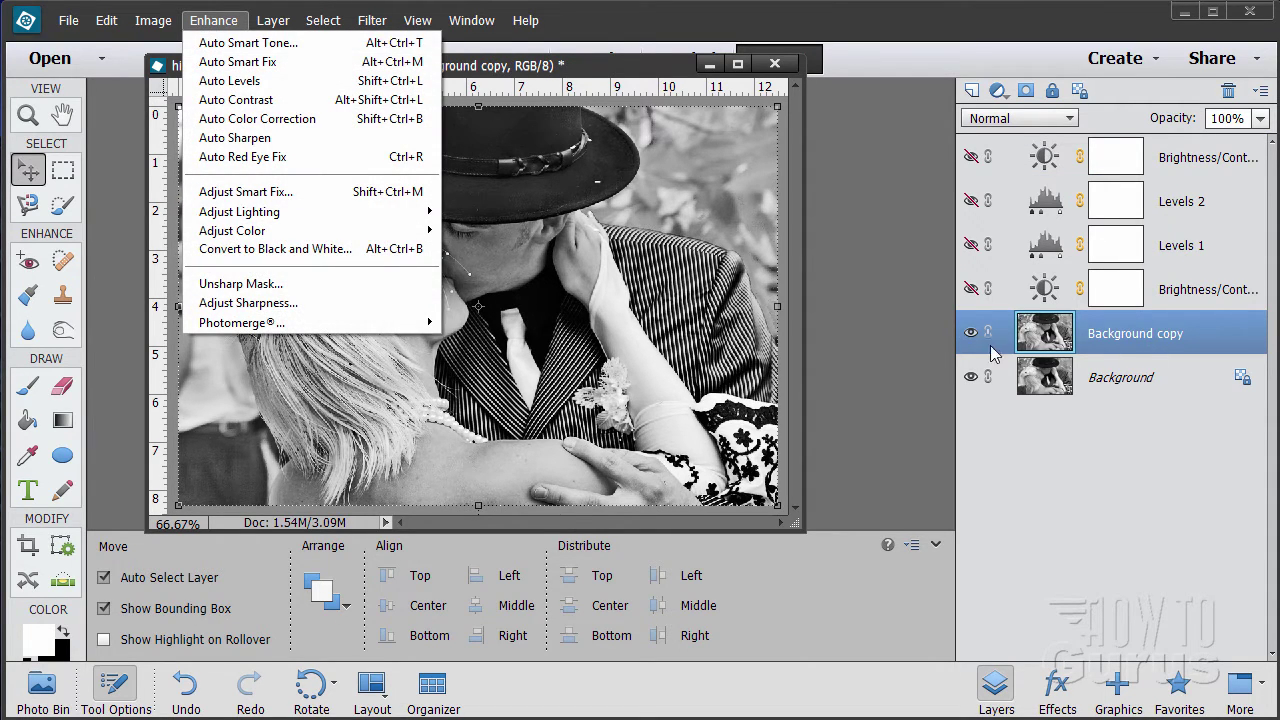
pyautogui.moveTo(268, 26)
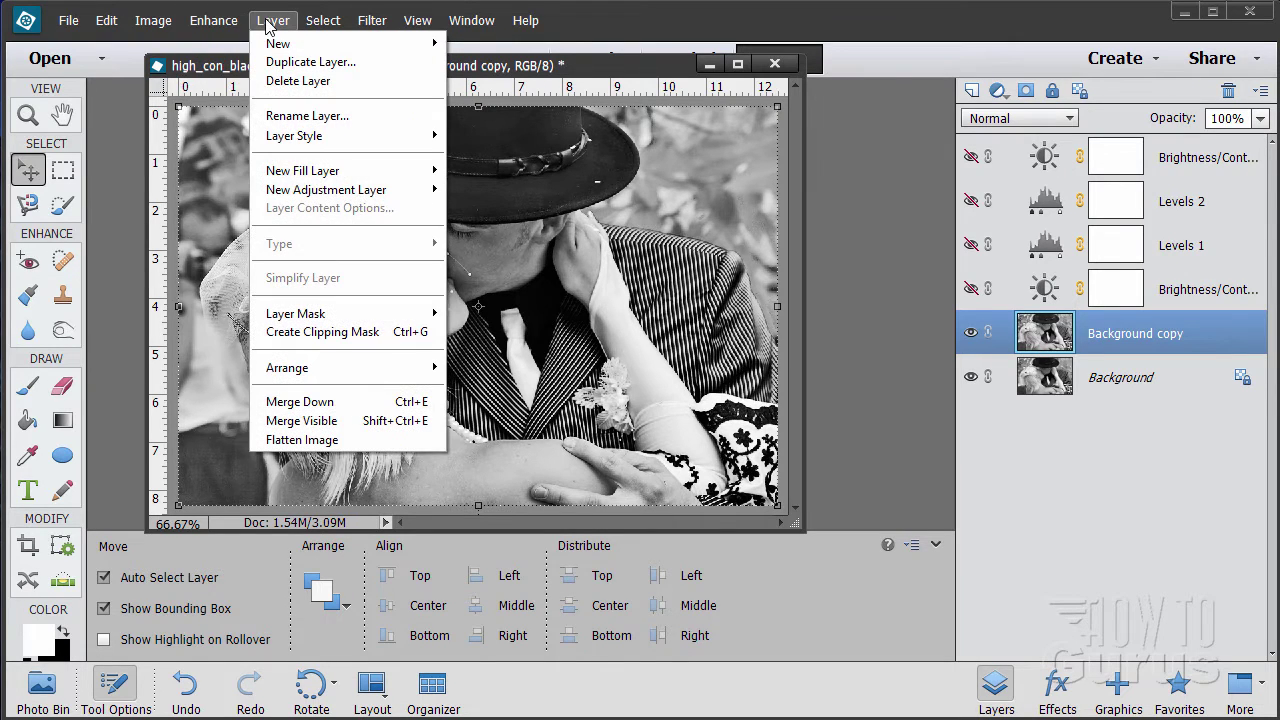
pyautogui.moveTo(358, 200)
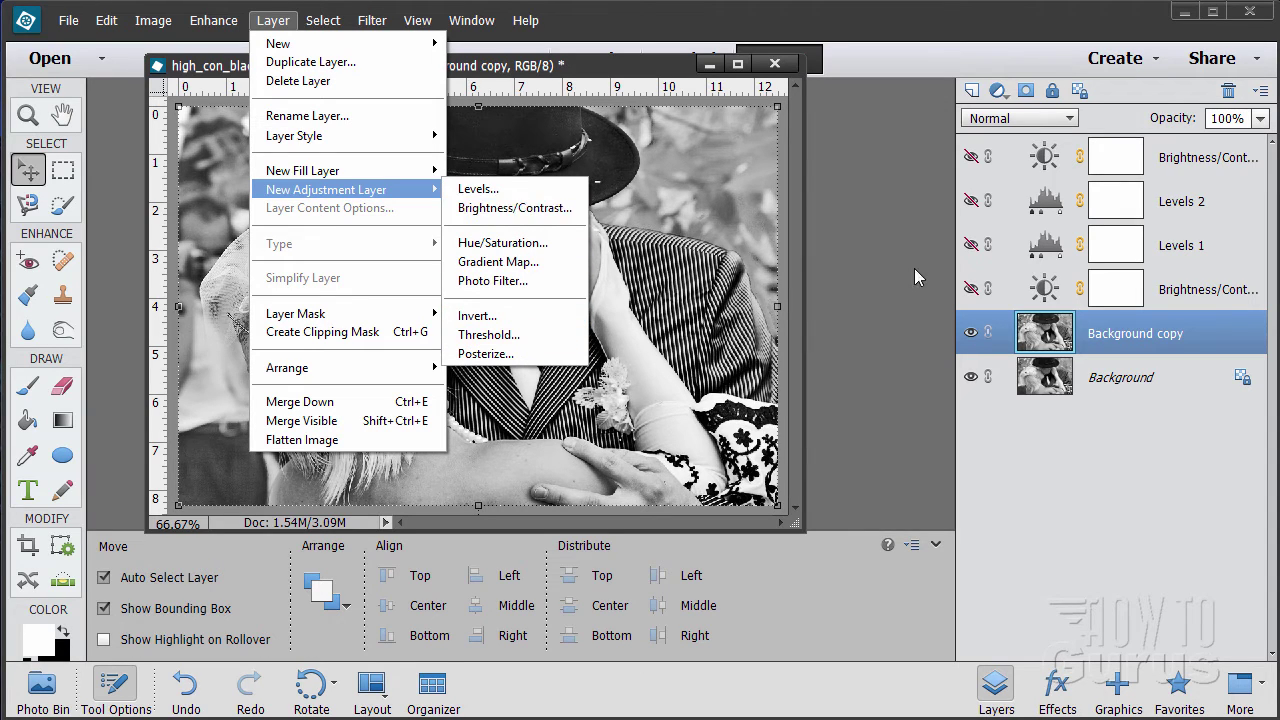
pyautogui.click(875, 248)
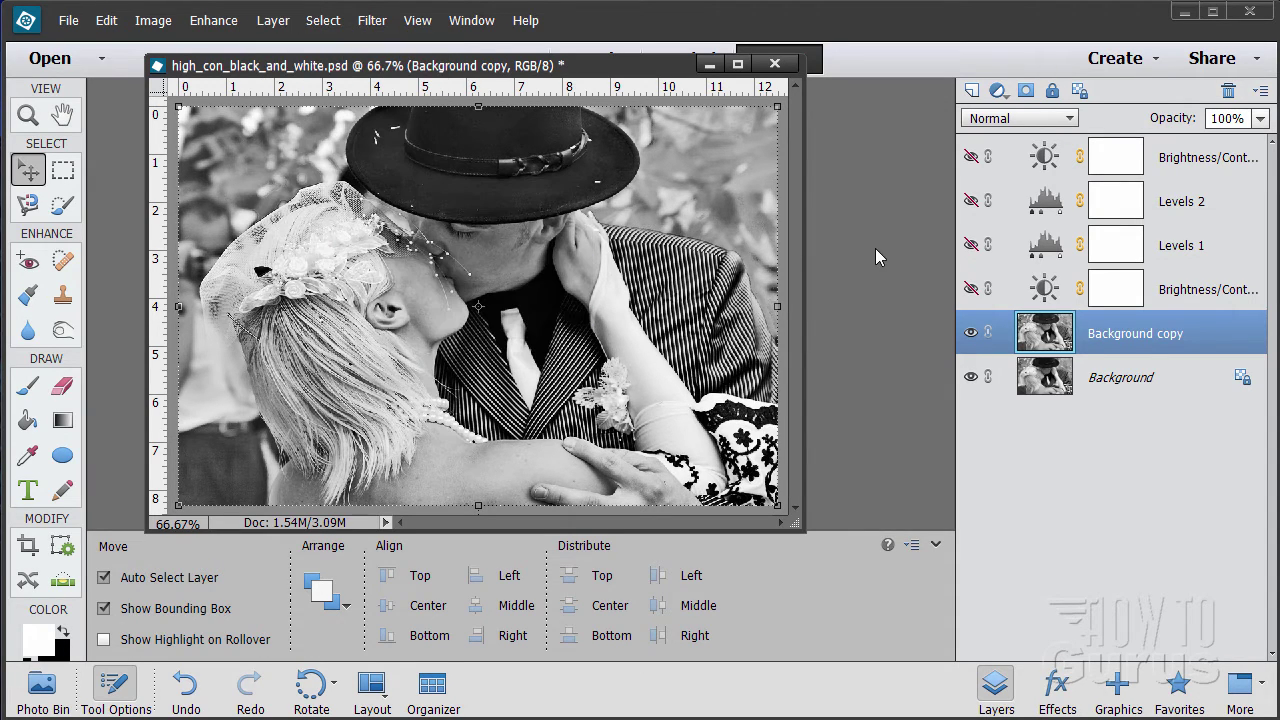
# Step: Hide Background copy and duplicate the Background layer into Background copy 2
pyautogui.click(970, 333)
pyautogui.click(1050, 390)
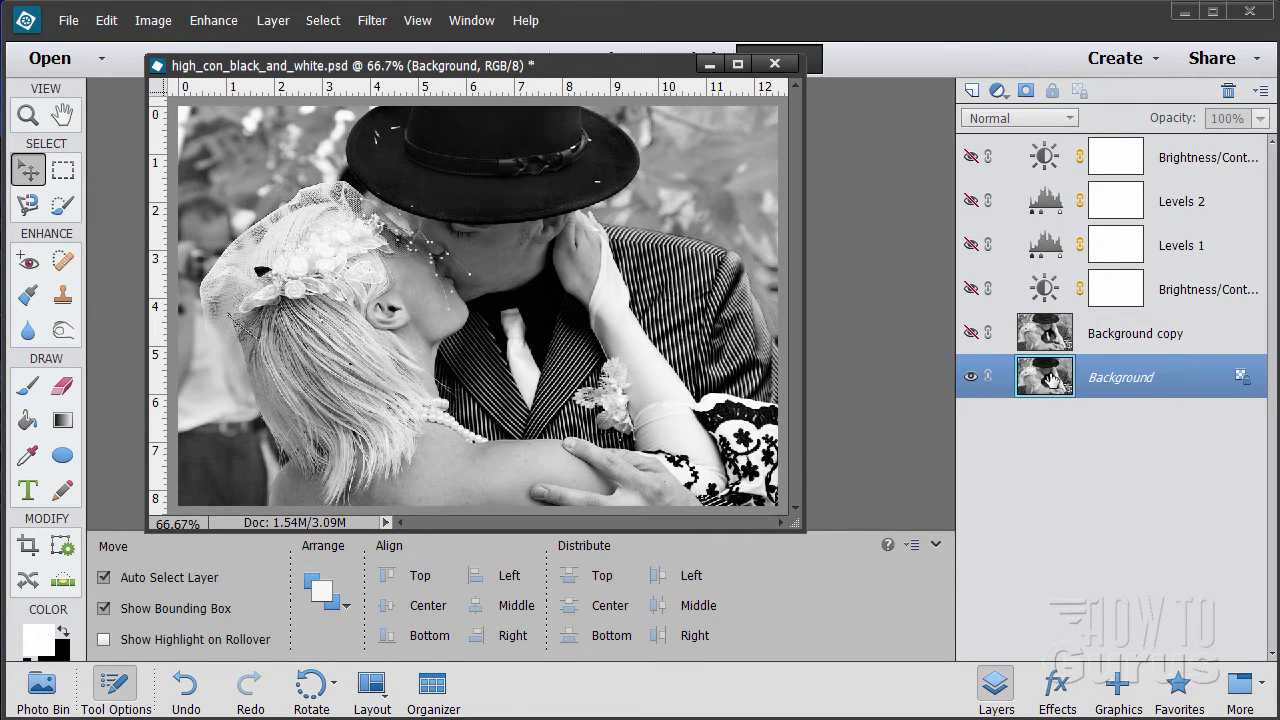
pyautogui.moveTo(1050, 378); pyautogui.dragTo(970, 90)
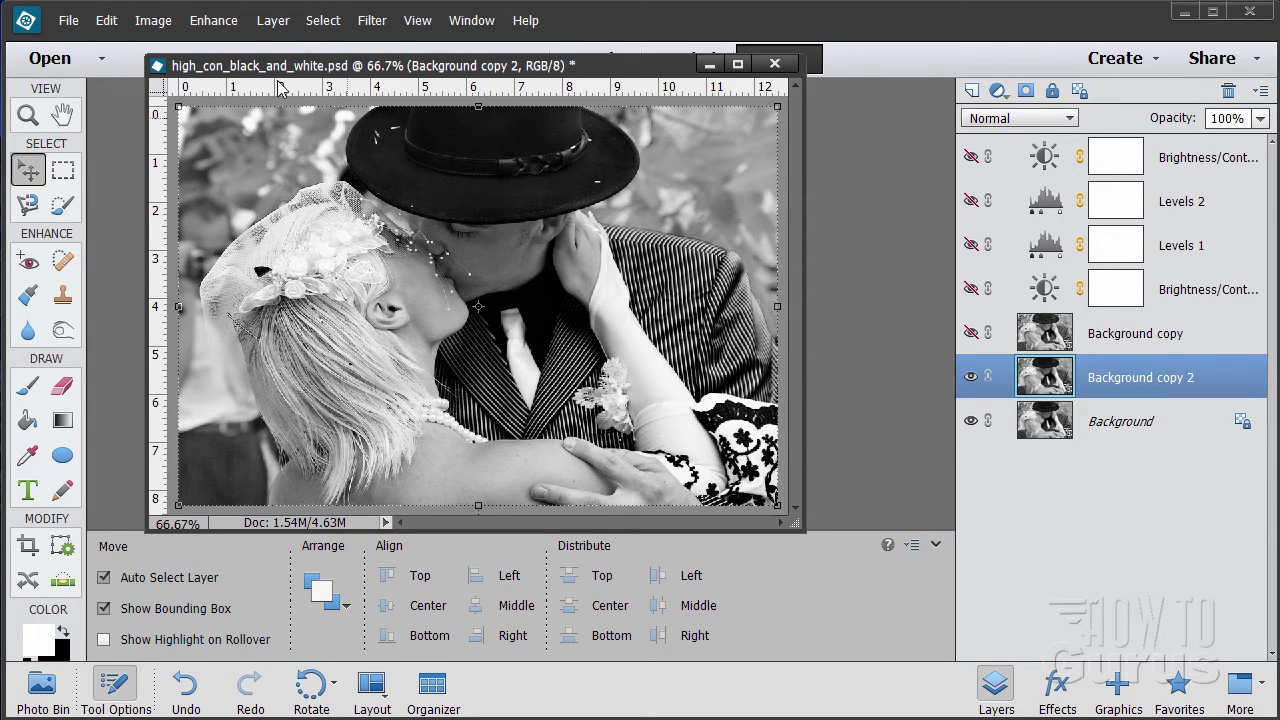
# Step: Open Enhance > Adjust Lighting > Shadows/Highlights and move the dialog off the photo
pyautogui.click(216, 22)
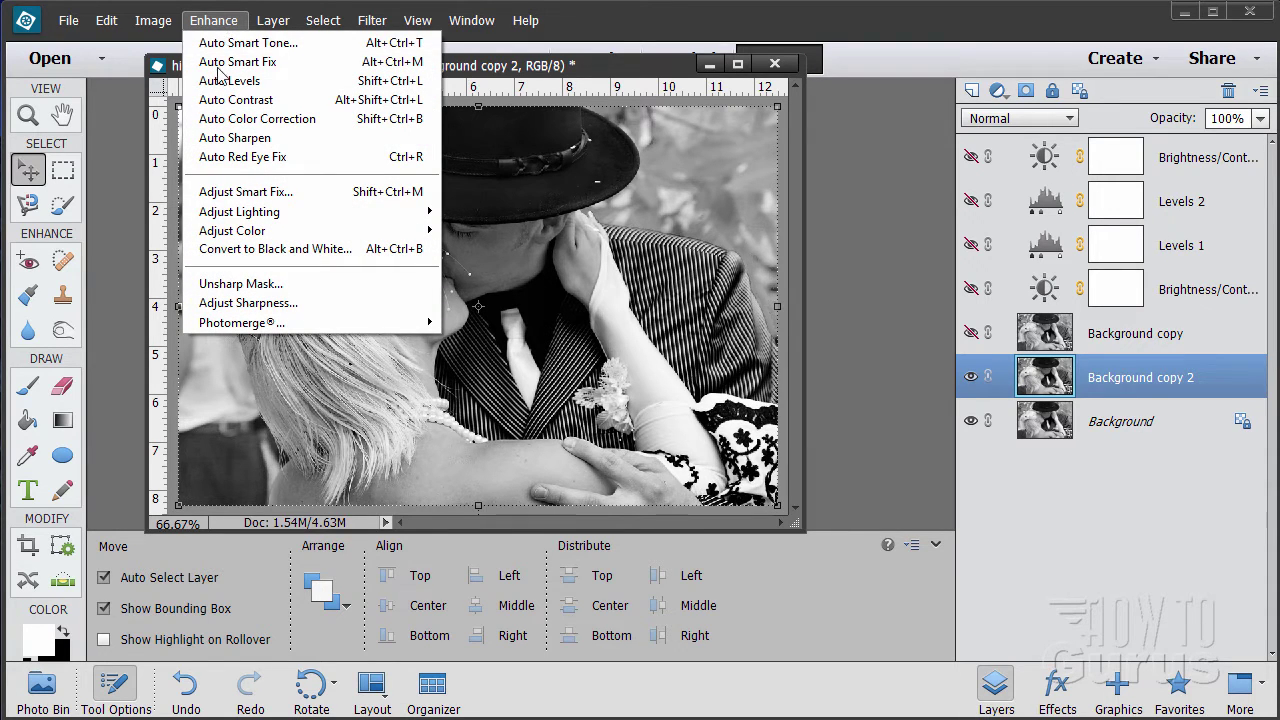
pyautogui.moveTo(262, 219)
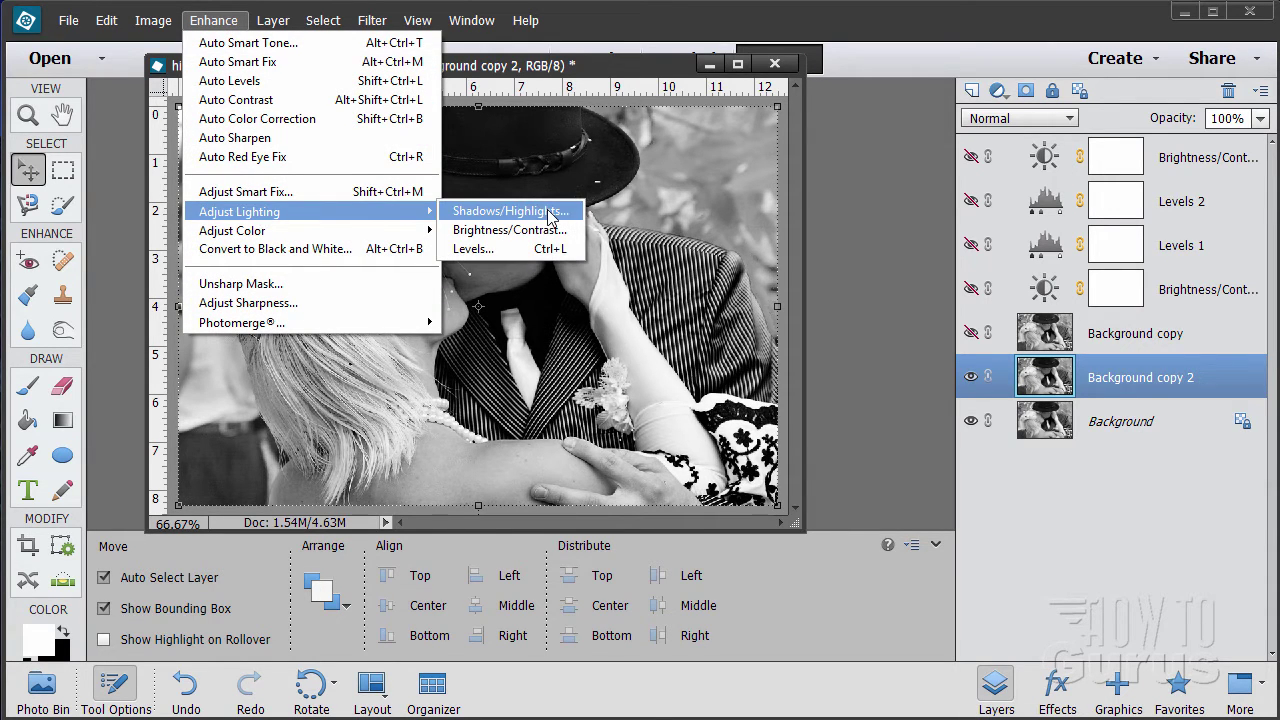
pyautogui.click(505, 211)
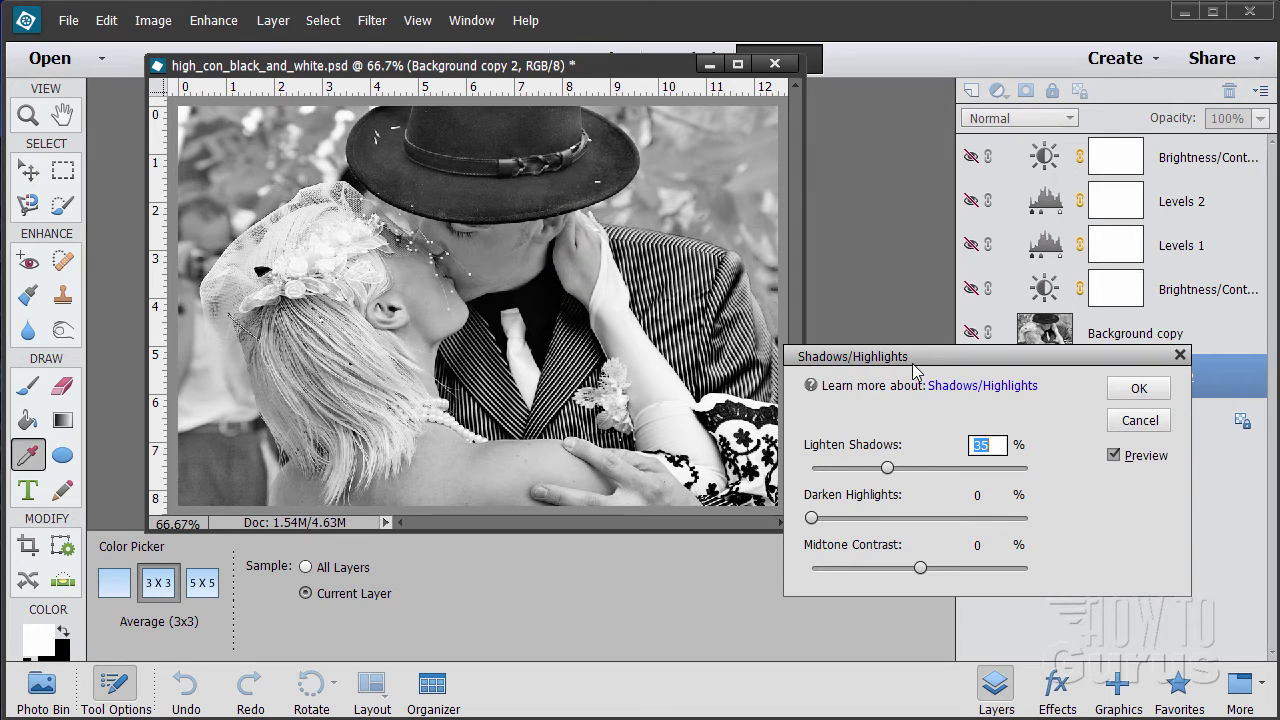
pyautogui.moveTo(913, 370); pyautogui.dragTo(660, 426)
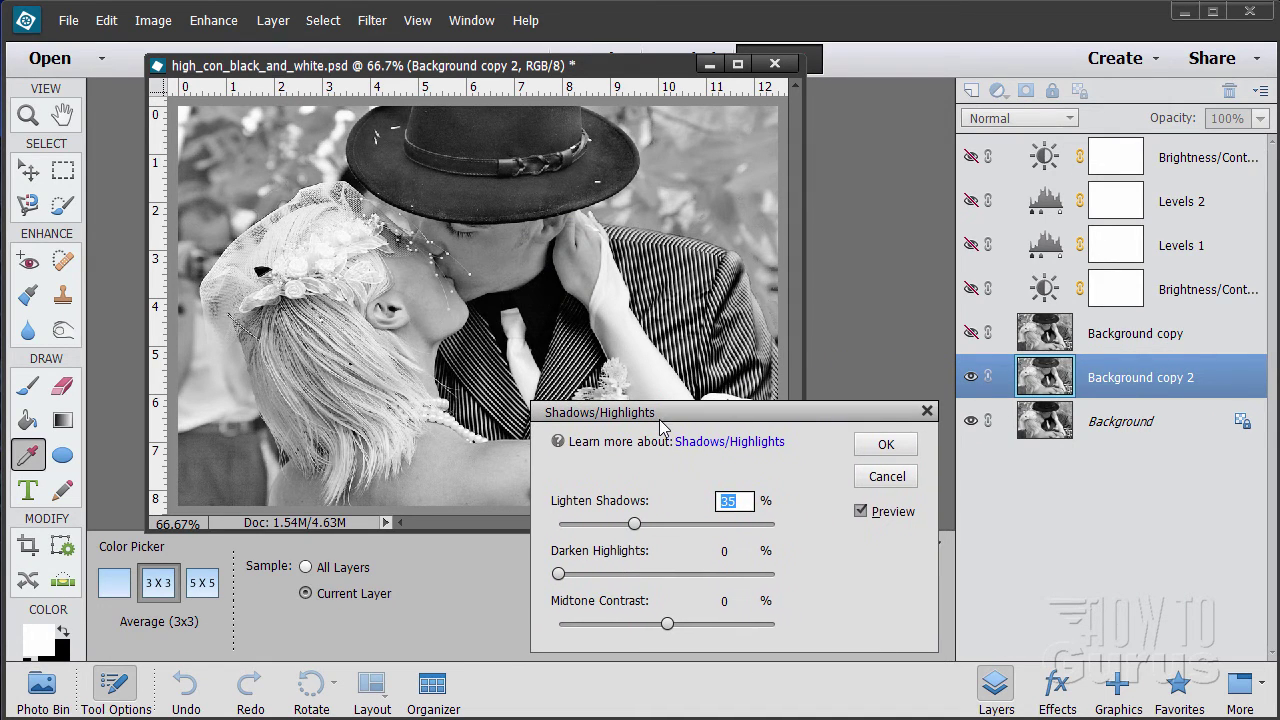
# Step: Toggle Preview repeatedly to compare the 18% lightened shadows with the original photo
pyautogui.click(861, 511)
pyautogui.click(861, 512)
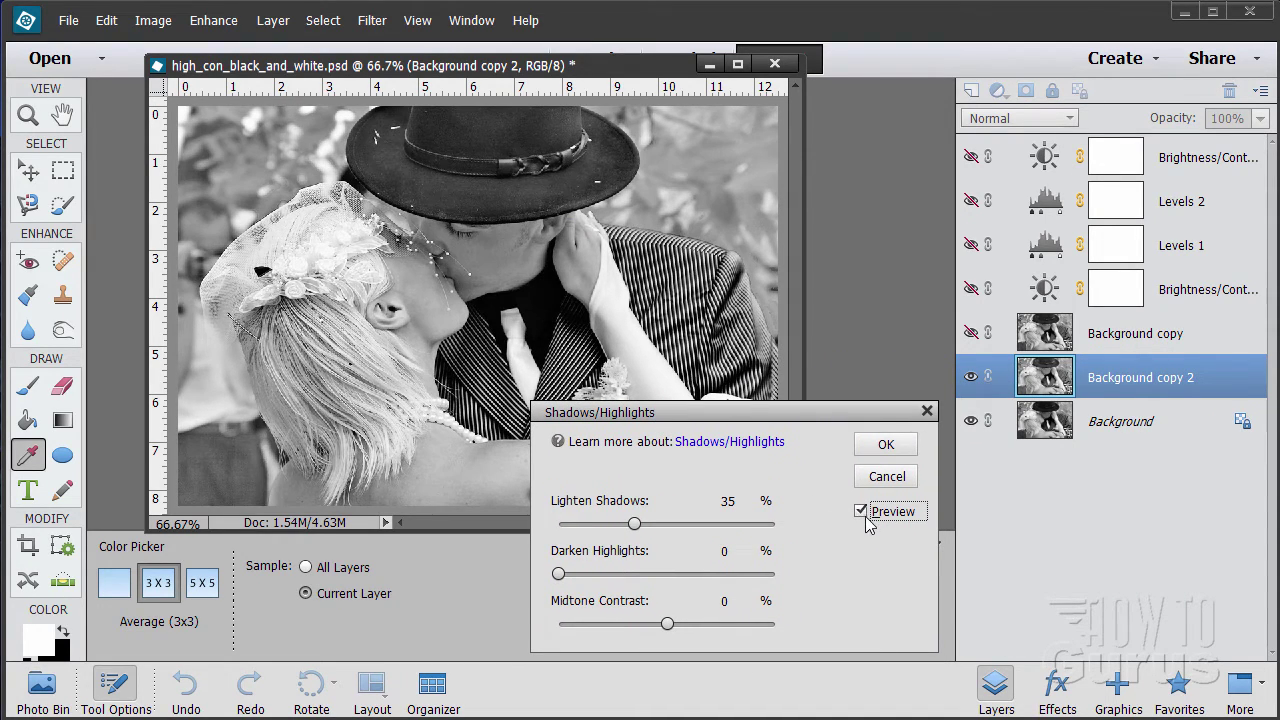
pyautogui.click(861, 511)
pyautogui.click(861, 511)
pyautogui.moveTo(638, 413); pyautogui.dragTo(733, 422)
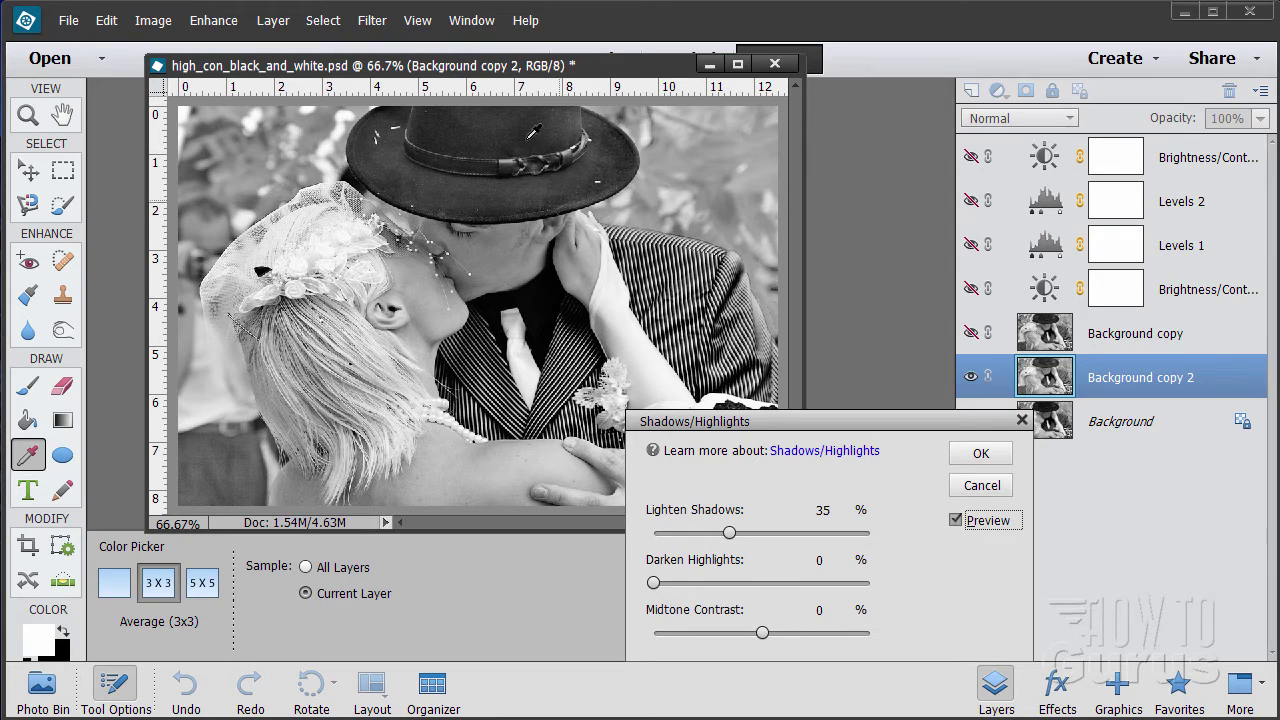
pyautogui.click(955, 522)
pyautogui.click(955, 522)
pyautogui.click(955, 522)
pyautogui.click(955, 522)
pyautogui.click(955, 522)
pyautogui.click(955, 522)
# Step: In Shadows/Highlights, set Lighten Shadows 13%, Darken Highlights 10% and Midtone Contrast +16
pyautogui.moveTo(784, 424); pyautogui.dragTo(891, 421)
pyautogui.moveTo(836, 530); pyautogui.dragTo(799, 530)
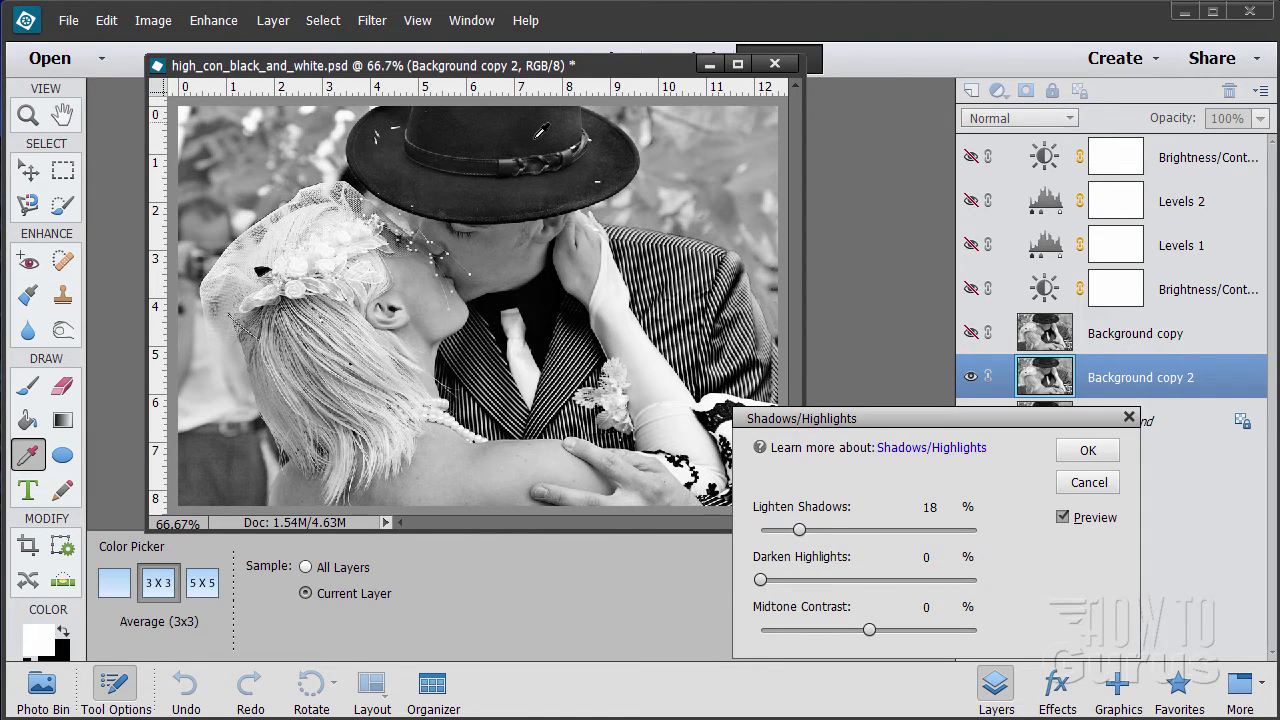
pyautogui.moveTo(765, 587); pyautogui.dragTo(779, 584)
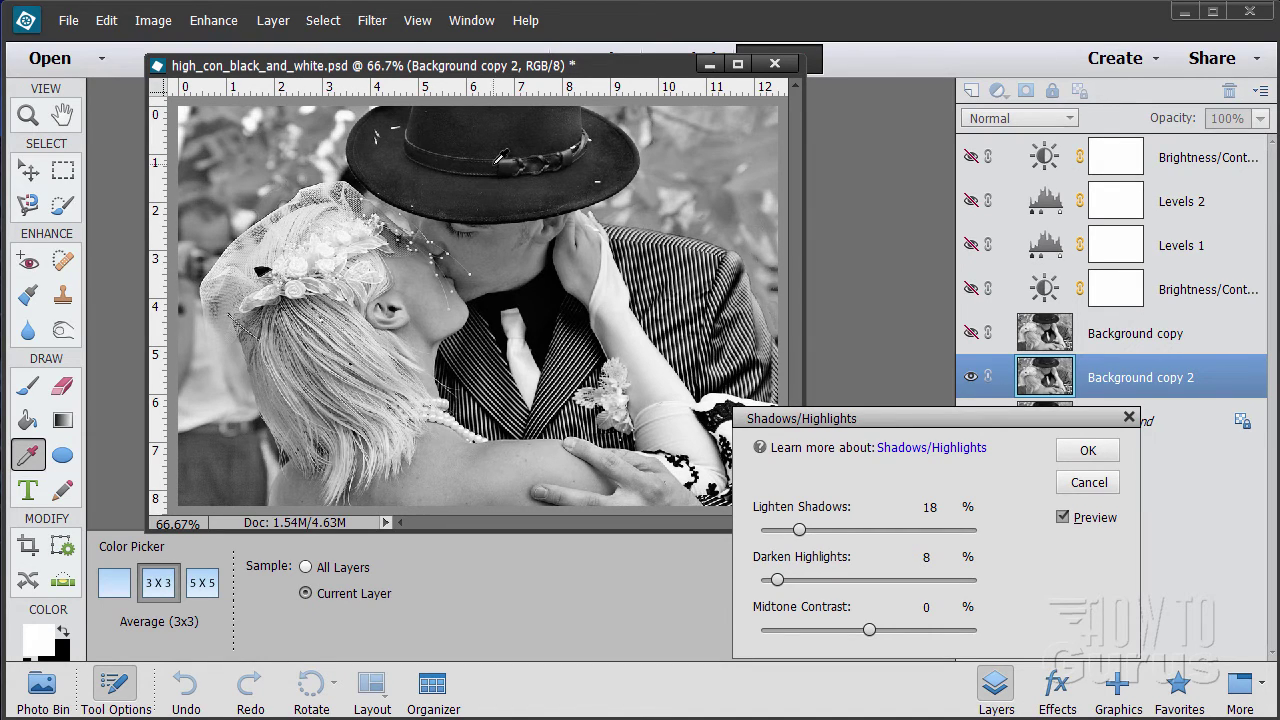
pyautogui.moveTo(804, 537)
pyautogui.mouseDown()
pyautogui.moveTo(737, 534)
pyautogui.moveTo(800, 533)
pyautogui.moveTo(788, 531)
pyautogui.mouseUp()
pyautogui.moveTo(777, 580); pyautogui.dragTo(782, 581)
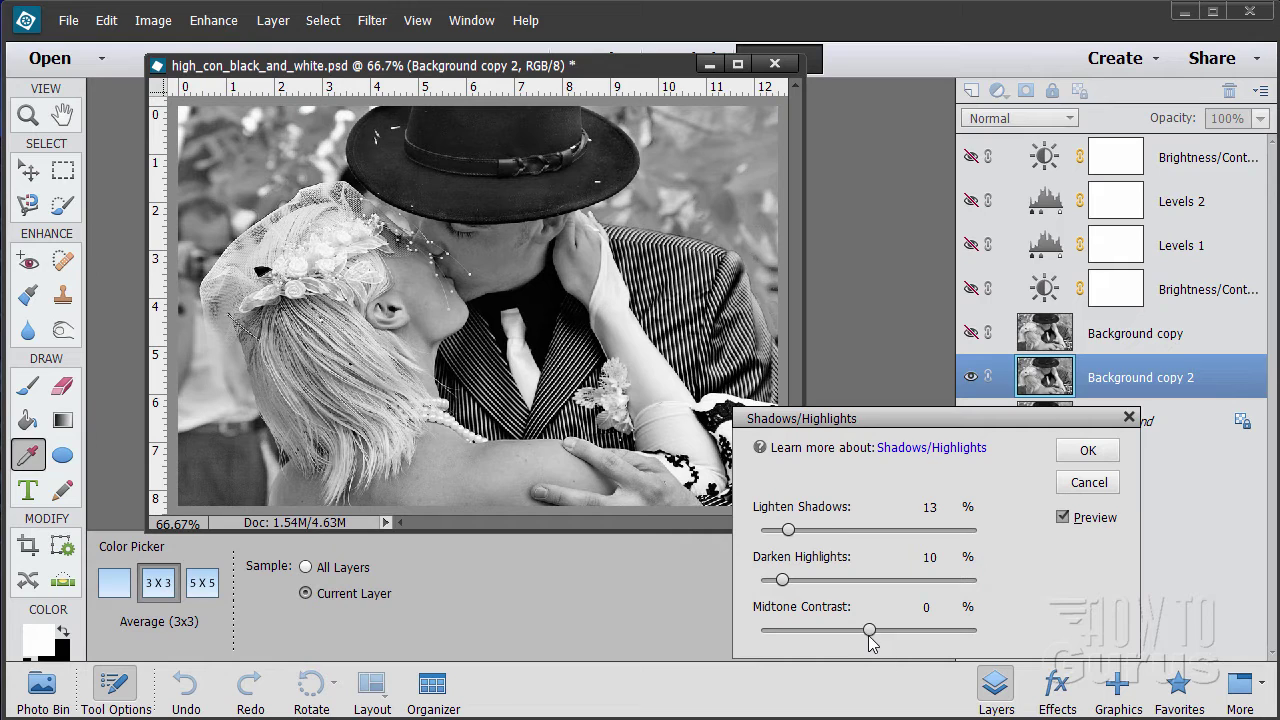
pyautogui.moveTo(869, 640)
pyautogui.mouseDown()
pyautogui.moveTo(898, 640)
pyautogui.moveTo(855, 640)
pyautogui.moveTo(887, 632)
pyautogui.mouseUp()
# Step: Toggle Preview to compare, then apply Shadows/Highlights to Background copy 2 with OK
pyautogui.click(1061, 521)
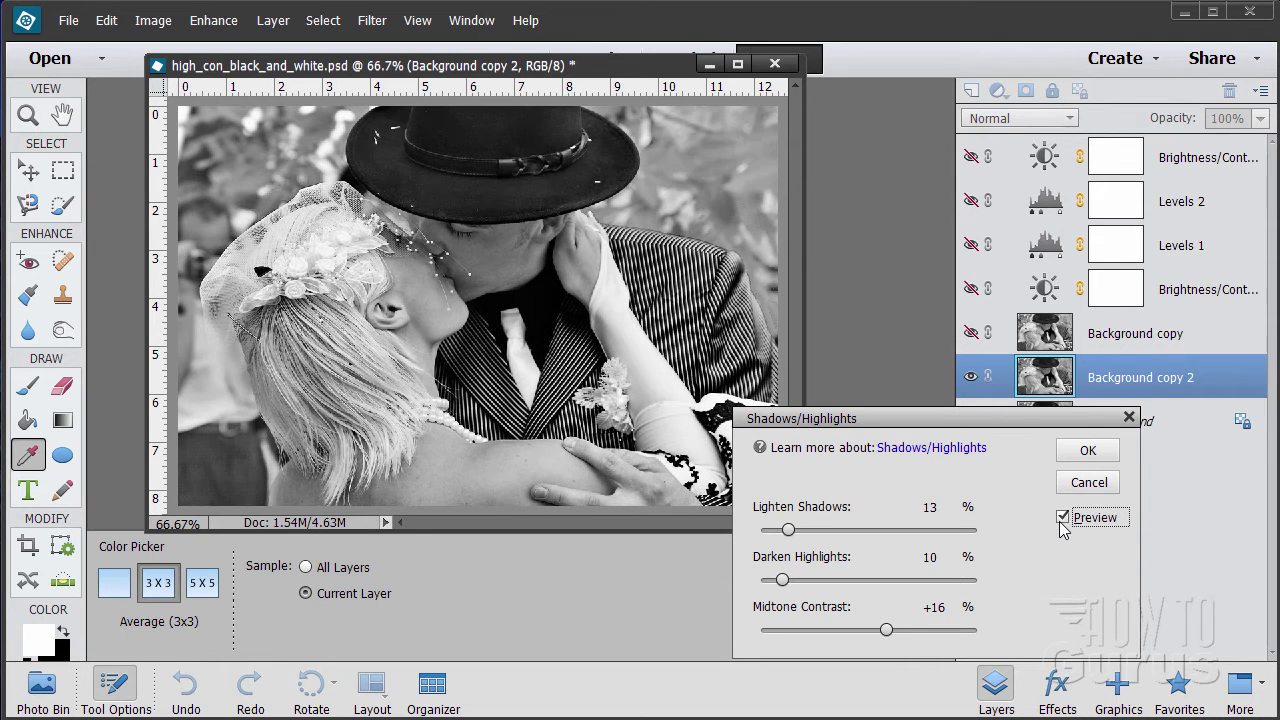
pyautogui.click(1062, 518)
pyautogui.click(1062, 518)
pyautogui.click(1062, 521)
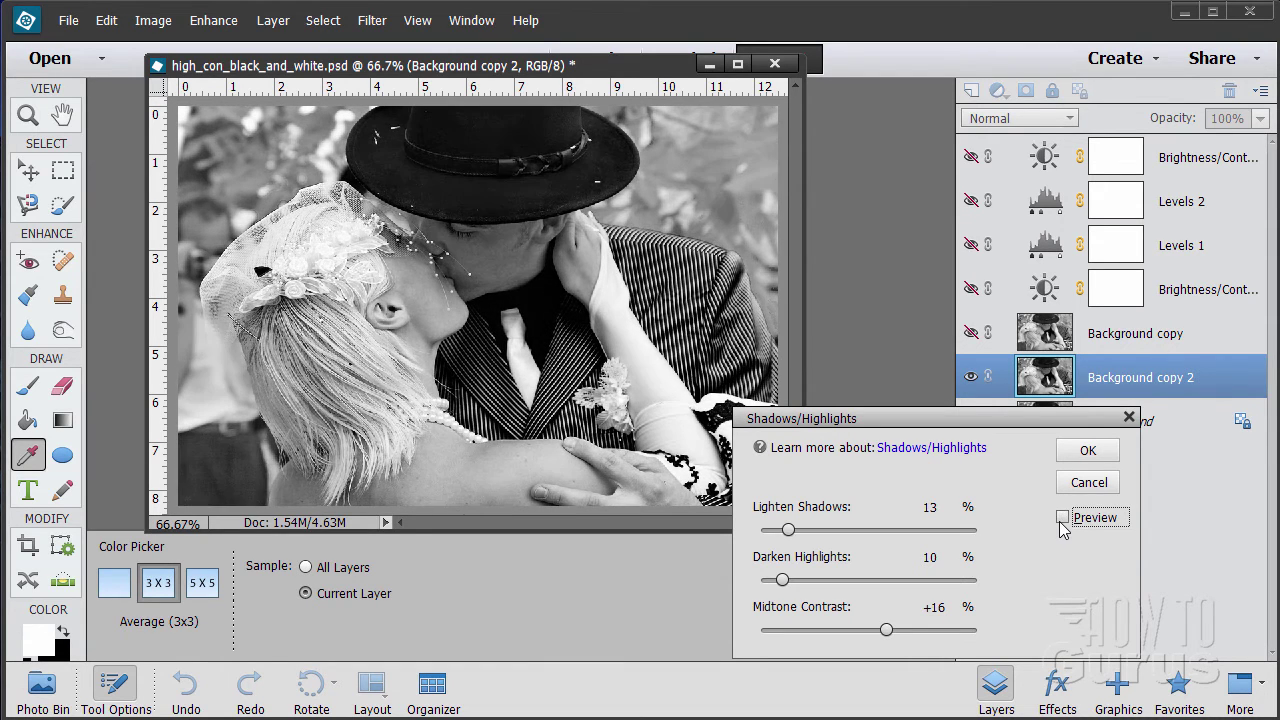
pyautogui.click(1061, 522)
pyautogui.click(1061, 522)
pyautogui.click(1062, 518)
pyautogui.click(1062, 518)
pyautogui.click(1062, 518)
pyautogui.click(1062, 518)
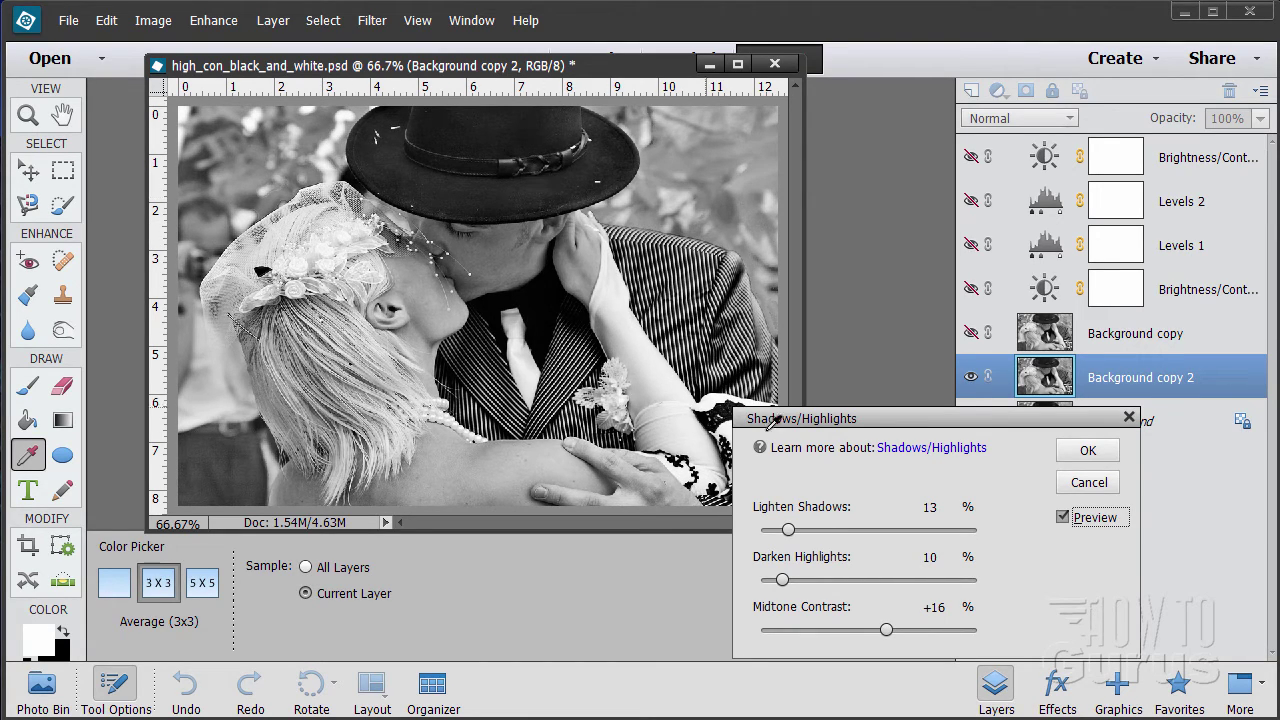
pyautogui.click(1062, 518)
pyautogui.click(1062, 518)
pyautogui.click(1062, 518)
pyautogui.click(1087, 451)
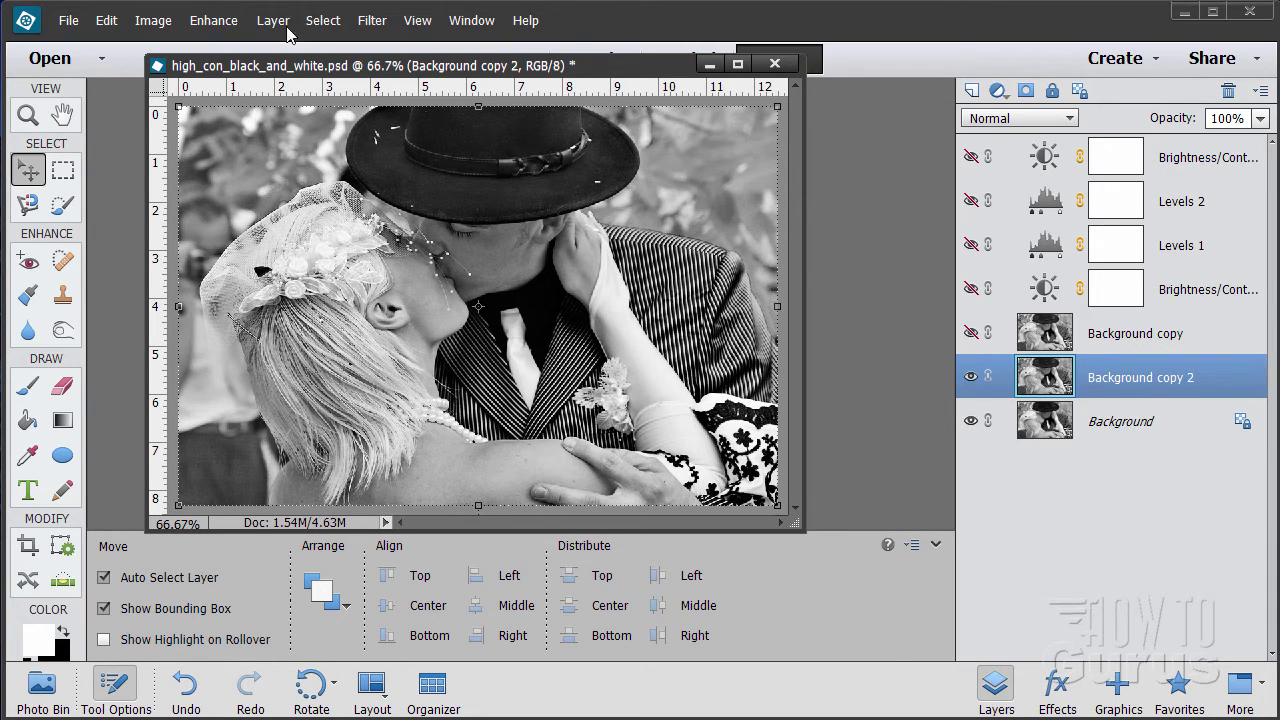
pyautogui.click(220, 22)
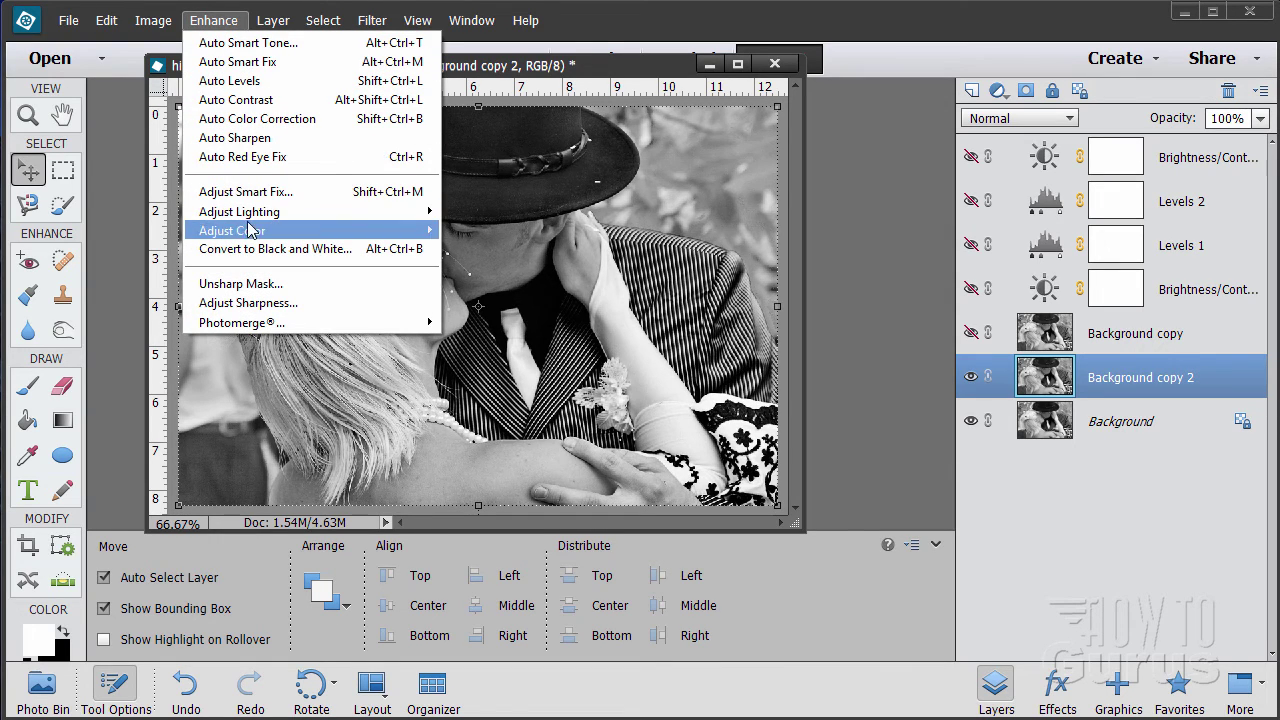
pyautogui.moveTo(250, 212)
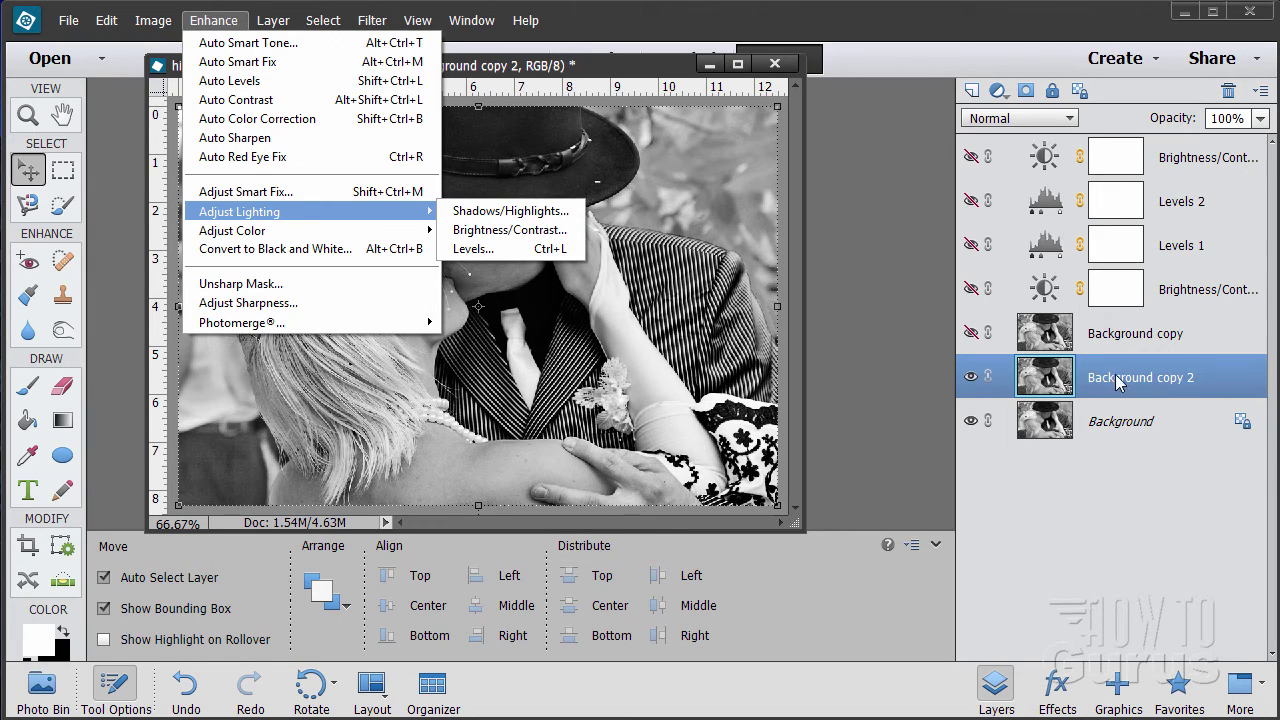
pyautogui.click(925, 368)
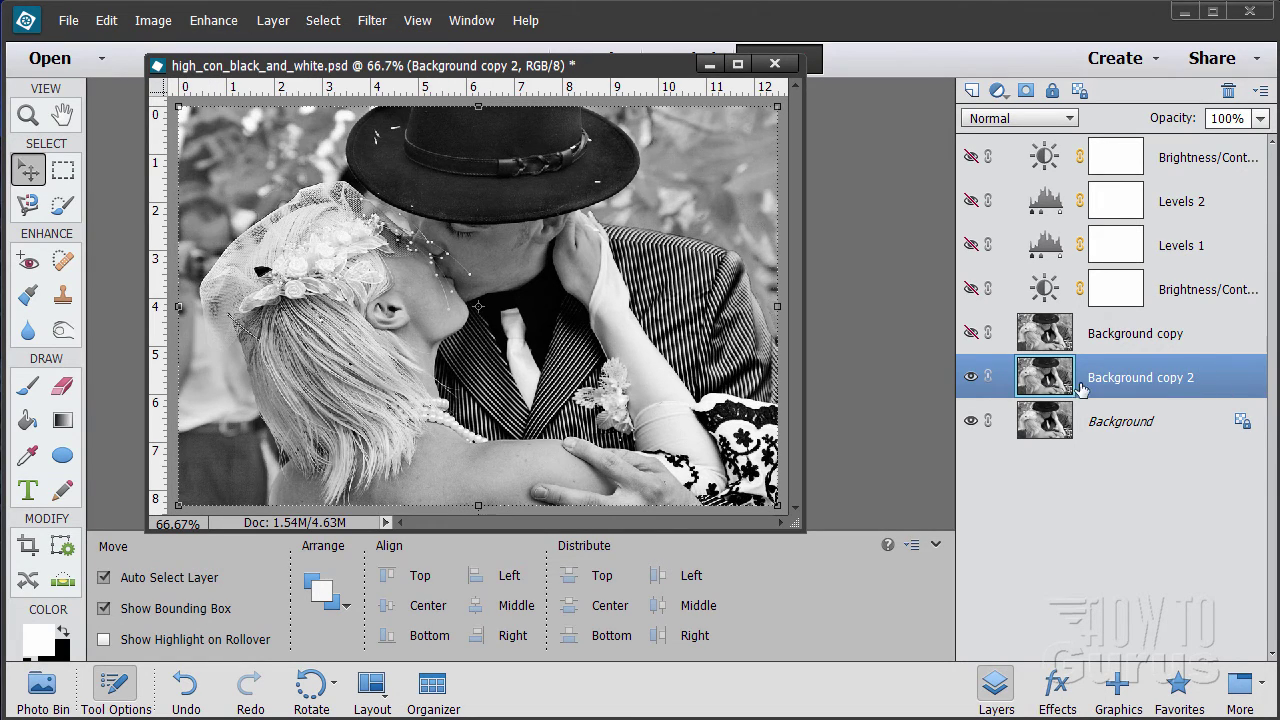
pyautogui.click(970, 377)
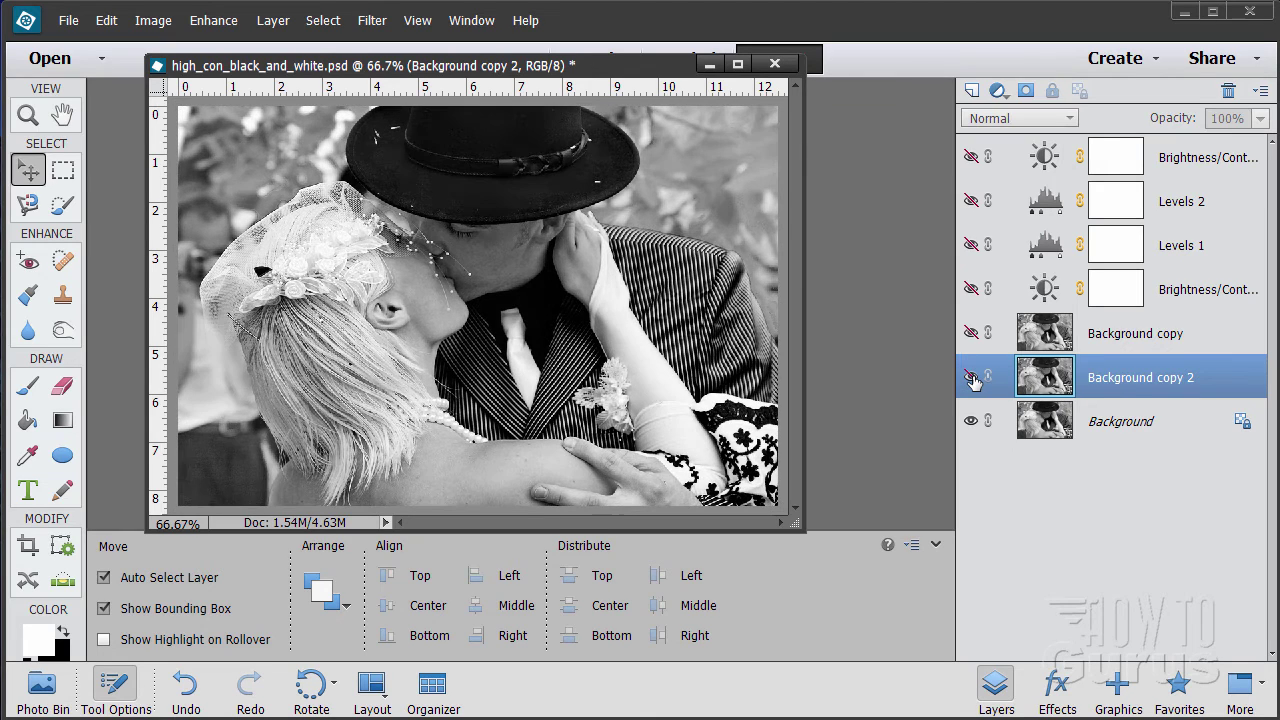
pyautogui.click(970, 377)
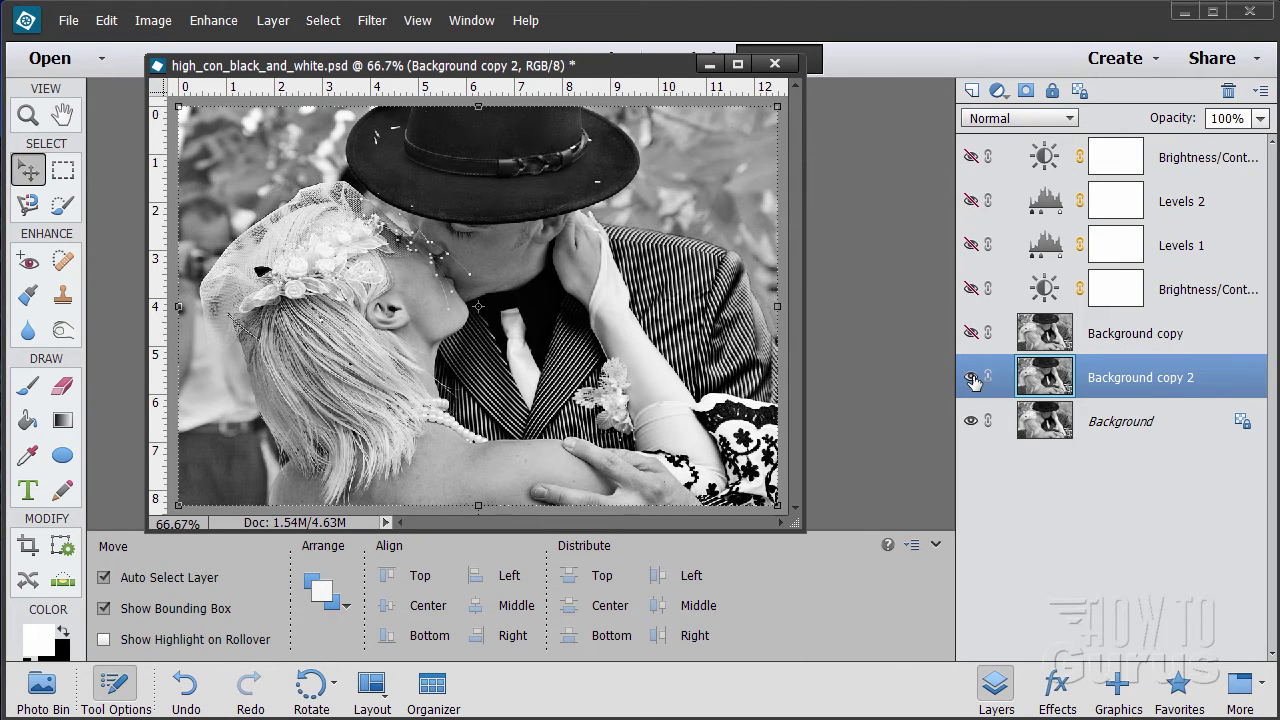
pyautogui.click(970, 377)
pyautogui.click(970, 377)
# Step: Toggle Levels 1 on, off to compare, and leave it visible over the shadows/highlights copy
pyautogui.click(970, 245)
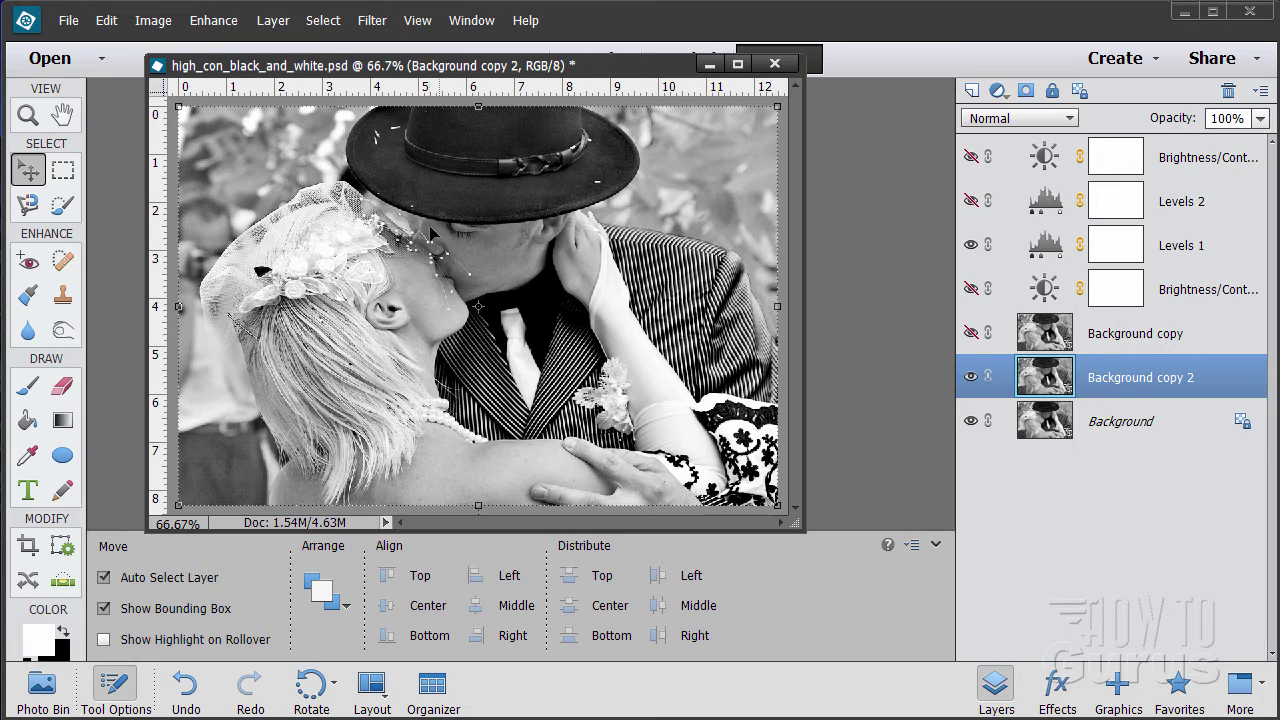
pyautogui.click(971, 248)
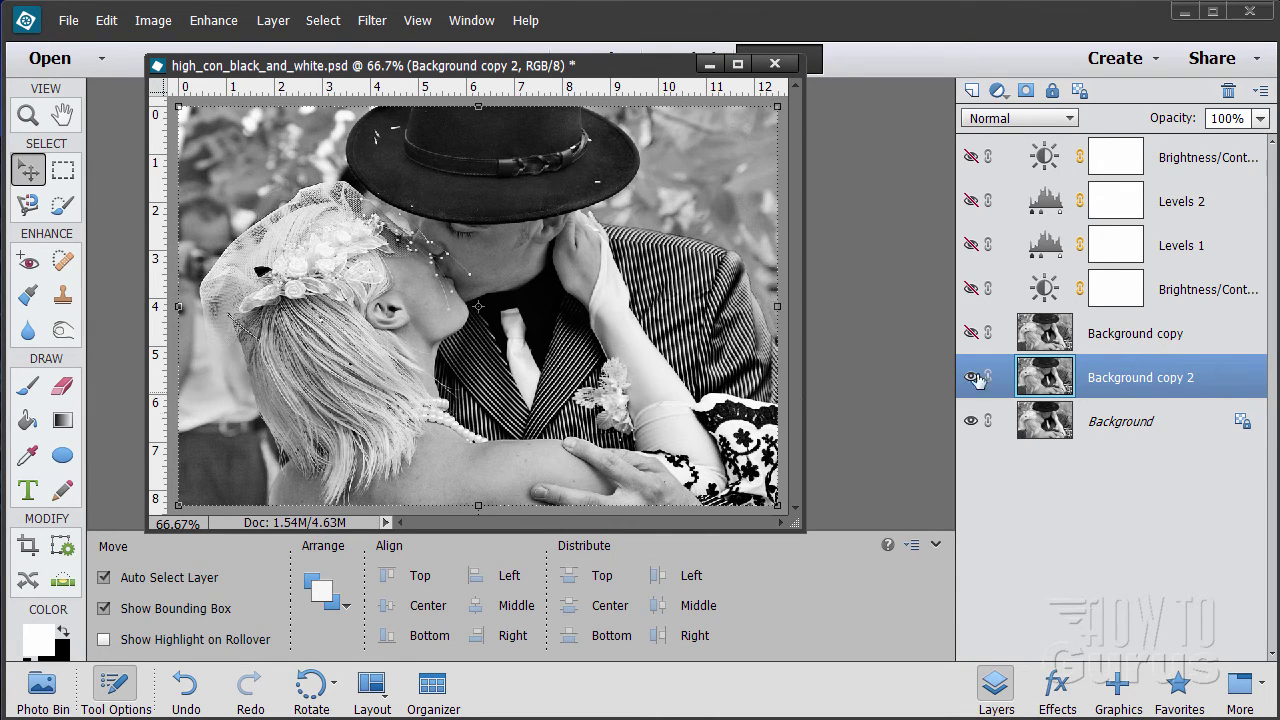
pyautogui.click(970, 247)
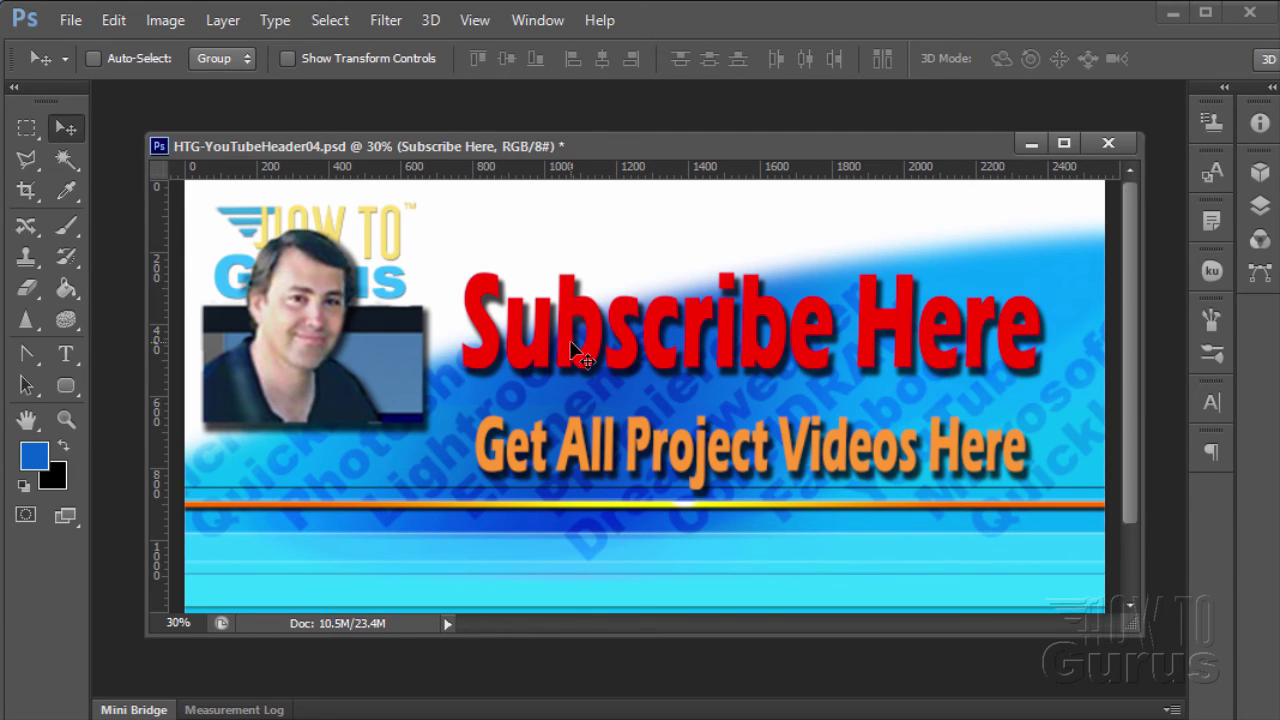
# Step: Display the HTG-YouTubeHeader04.psd banner reading 'Subscribe Here' and 'Get All Project Videos Here'
pyautogui.hotkey('ctrl', 'shift', 'alt', 's')
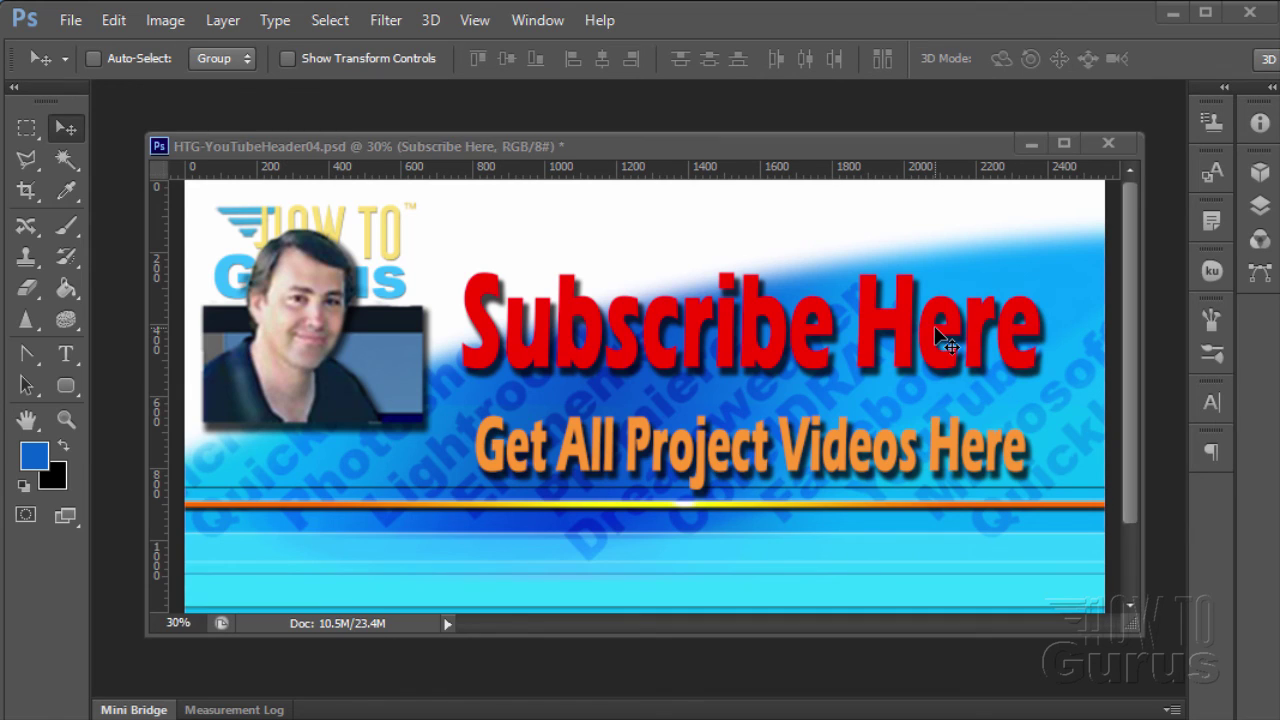